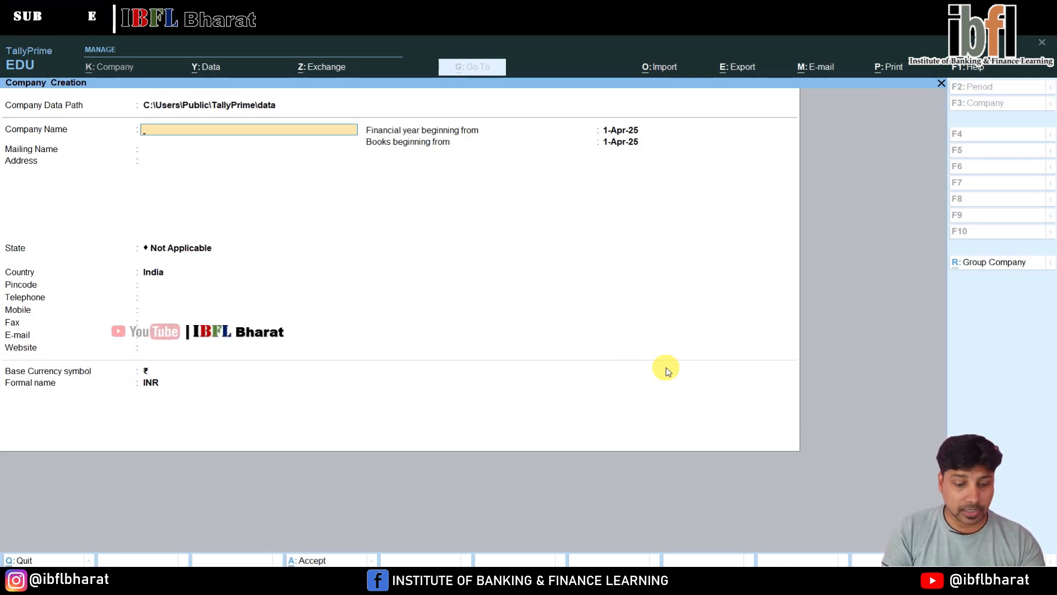
Name the new company "Assignment 1 on Standard Rates" and use the same mailing name, leaving the address blank
{"action": "type", "text": "Ass"}
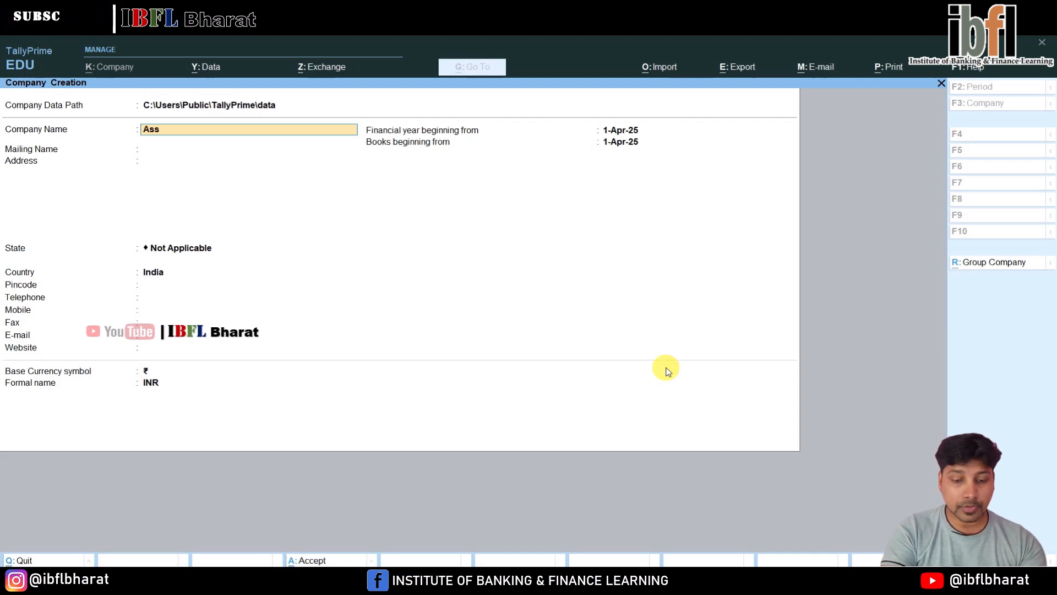
{"action": "type", "text": "ignment "}
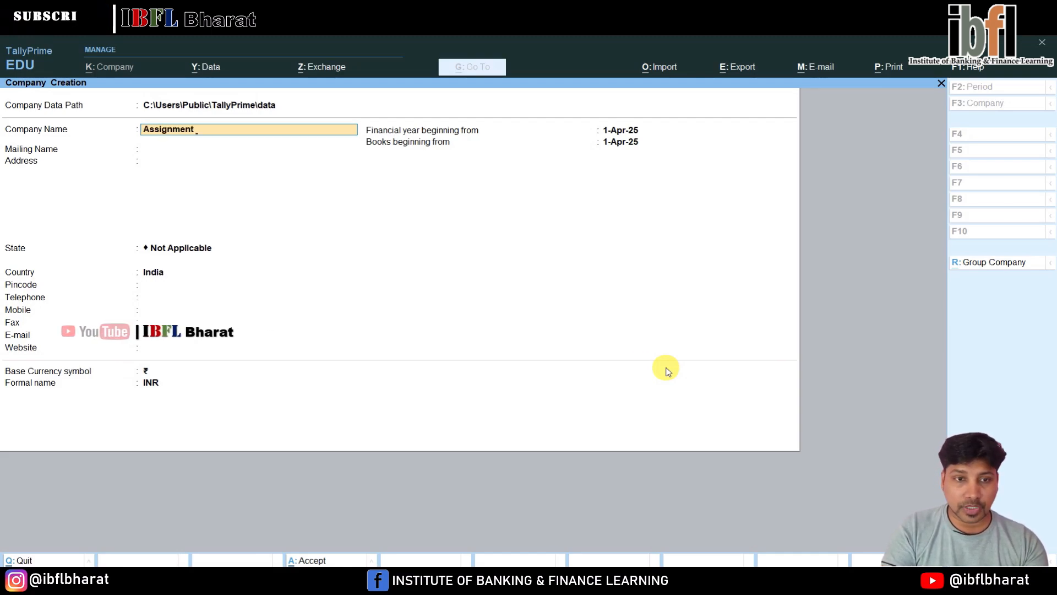
{"action": "type", "text": "1 on Standard"}
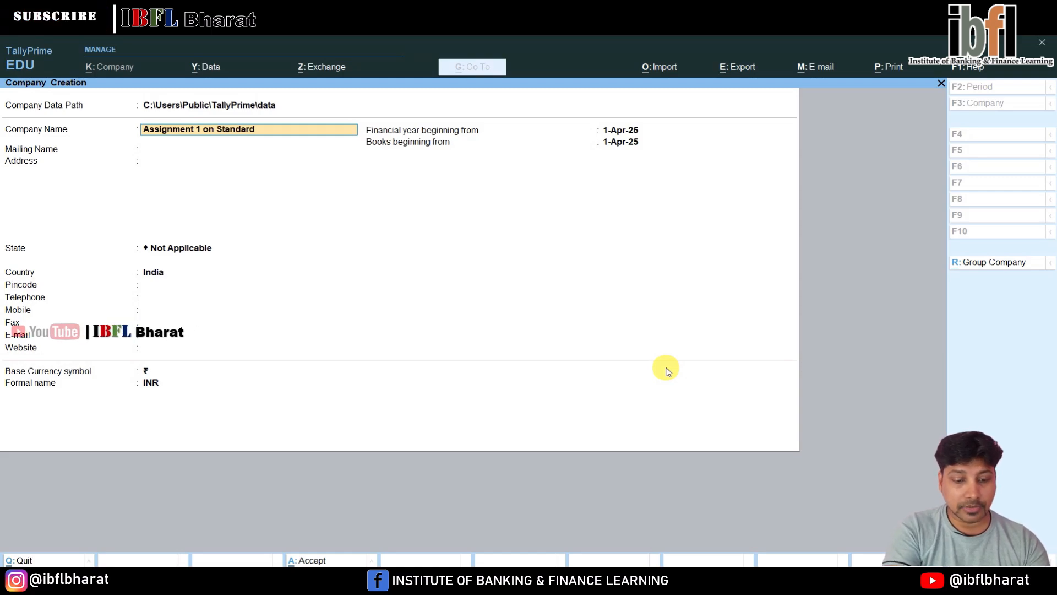
{"action": "key", "text": "Return"}
{"action": "key", "text": "Return"}
{"action": "key", "text": "Return"}
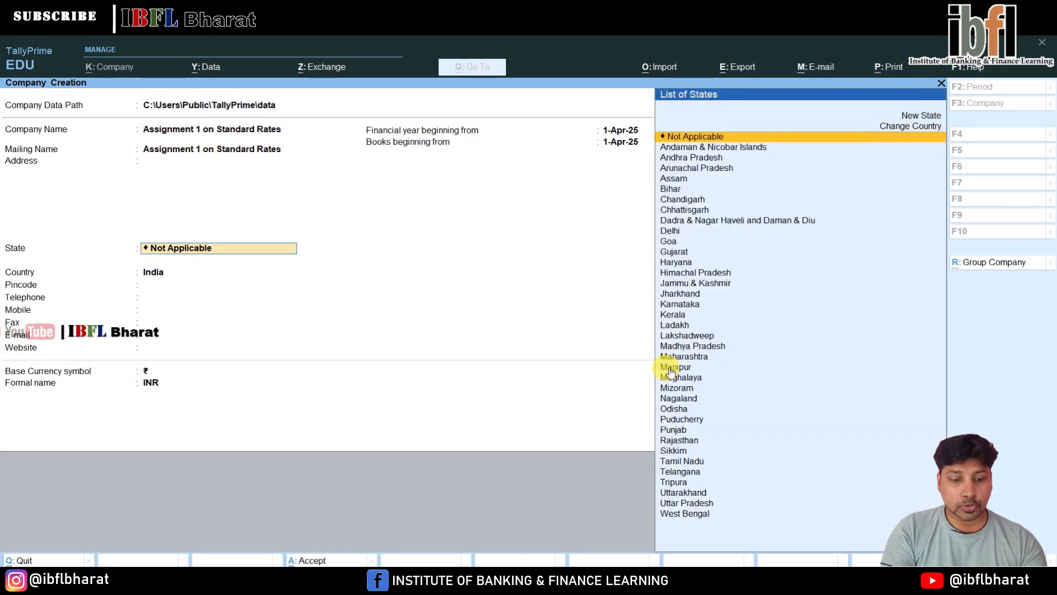
Set the company's state to Delhi, leave the contact details blank and save the company
{"action": "type", "text": "Dxel"}
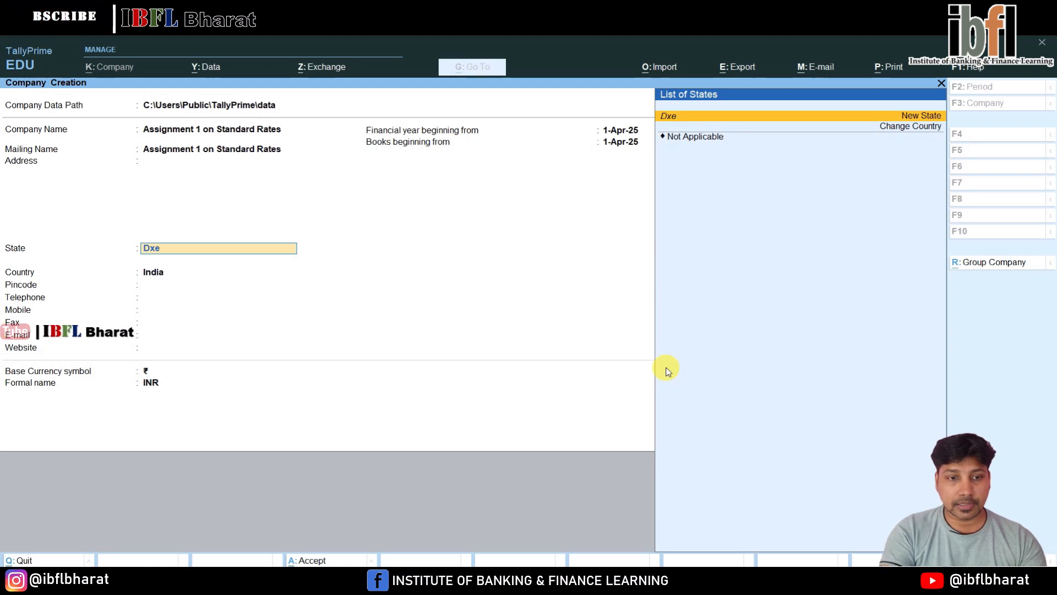
{"action": "key", "text": "BackSpace"}
{"action": "key", "text": "BackSpace"}
{"action": "key", "text": "BackSpace"}
{"action": "type", "text": "e"}
{"action": "key", "text": "Return"}
{"action": "key", "text": "Return"}
{"action": "key", "text": "Return"}
{"action": "key", "text": "Return"}
{"action": "key", "text": "Return"}
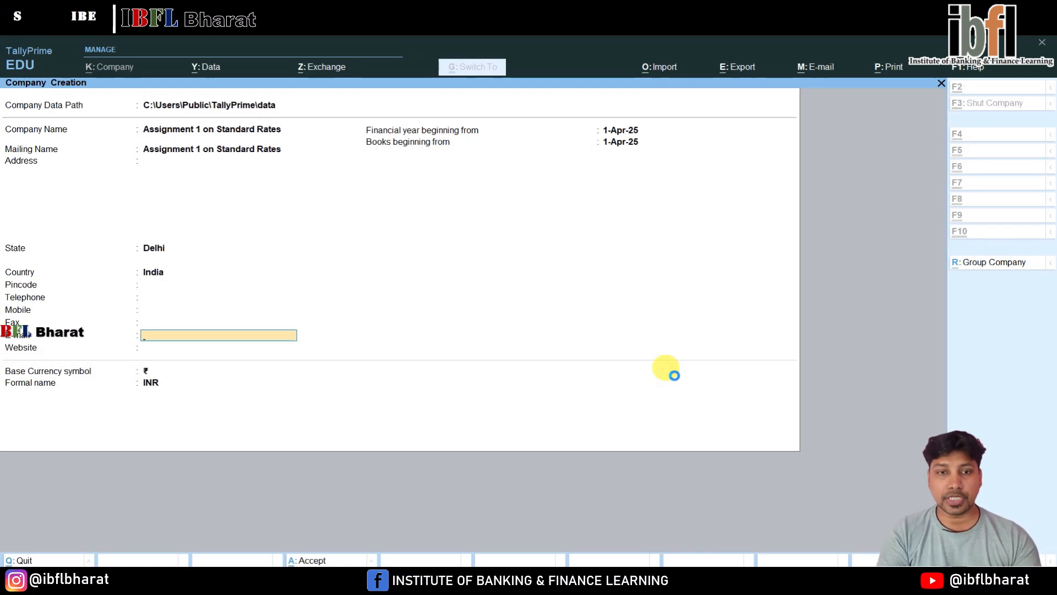
{"action": "key", "text": "ctrl+a"}
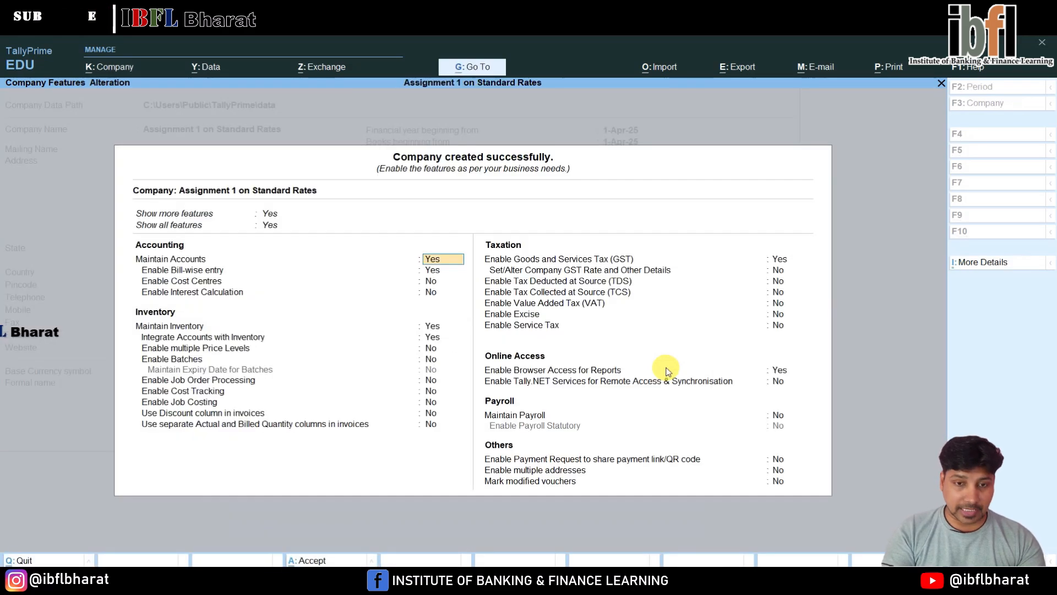
Disable Goods and Services Tax (GST) in the company features and save them
{"action": "key", "text": "Return"}
{"action": "key", "text": "Return"}
{"action": "key", "text": "Return"}
{"action": "key", "text": "Return"}
{"action": "key", "text": "Return"}
{"action": "key", "text": "Return"}
{"action": "key", "text": "Return"}
{"action": "key", "text": "Return"}
{"action": "key", "text": "Return"}
{"action": "key", "text": "Return"}
{"action": "key", "text": "Return"}
{"action": "key", "text": "Return"}
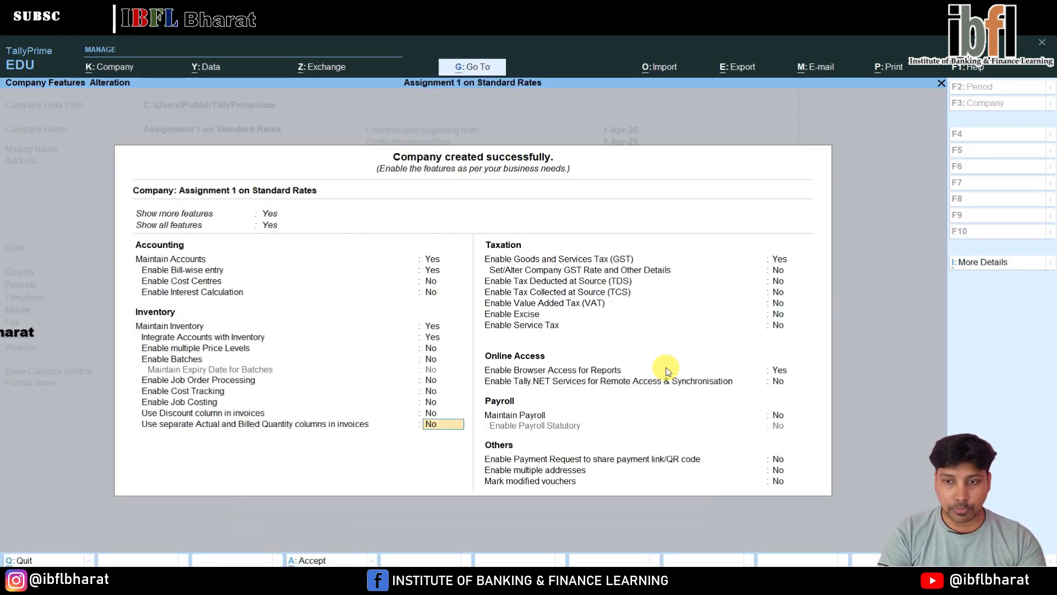
{"action": "key", "text": "n"}
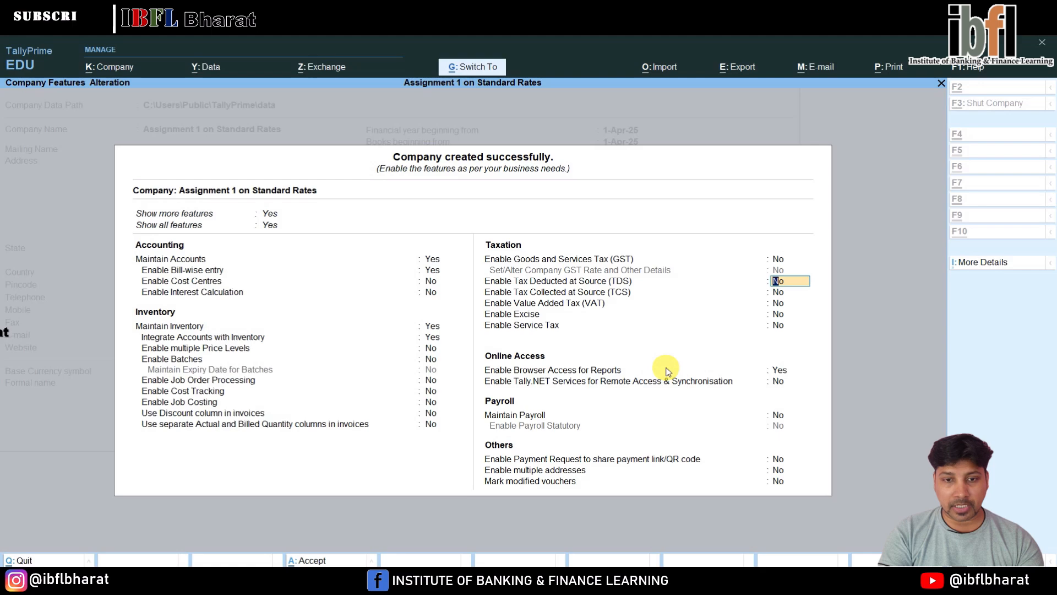
{"action": "key", "text": "ctrl+a"}
Begin creating a stock item named "HP Printer" without an alias, part number or description
{"action": "key", "text": "Return"}
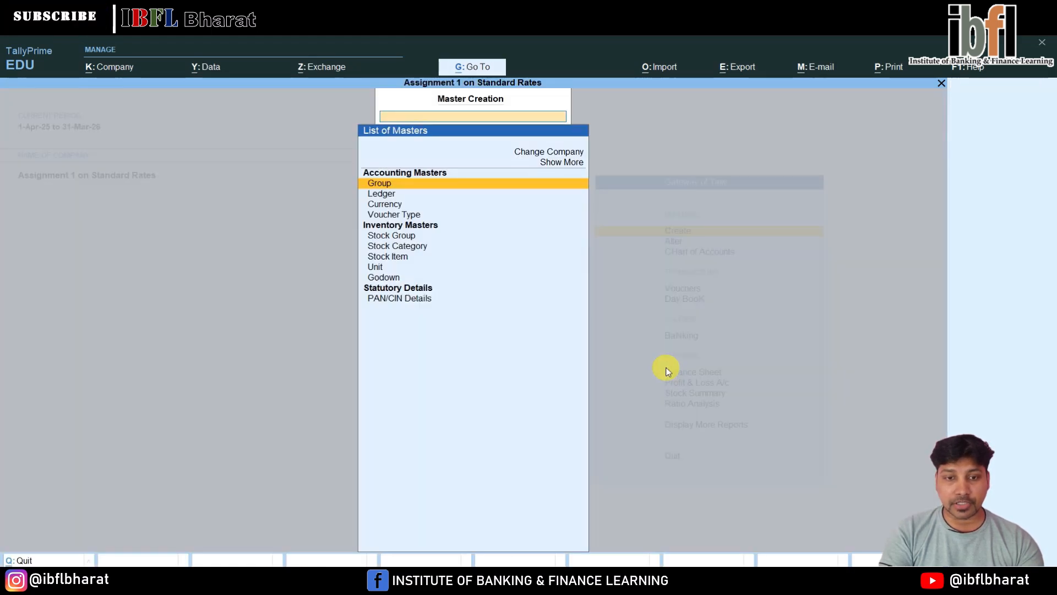
{"action": "key", "text": "Down"}
{"action": "key", "text": "Down"}
{"action": "key", "text": "Down"}
{"action": "key", "text": "Down"}
{"action": "key", "text": "Down"}
{"action": "key", "text": "Down"}
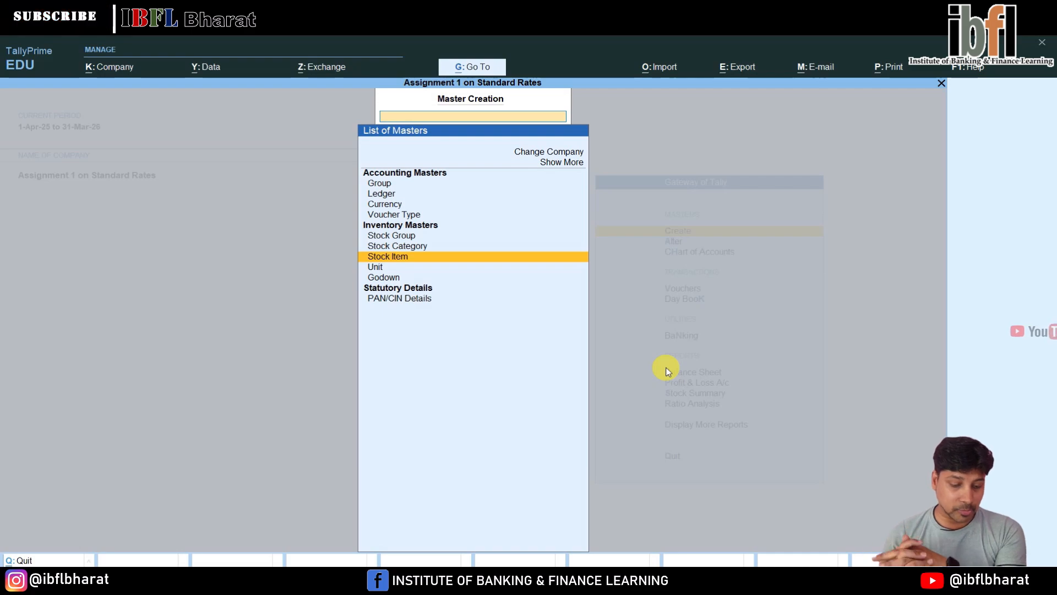
{"action": "key", "text": "Return"}
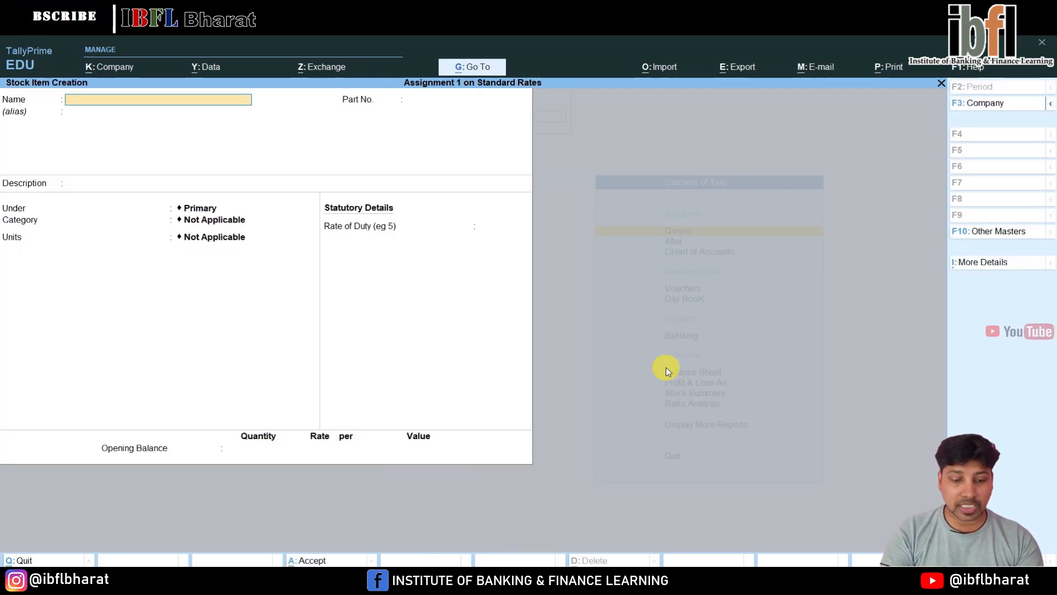
{"action": "type", "text": "HP Pr"}
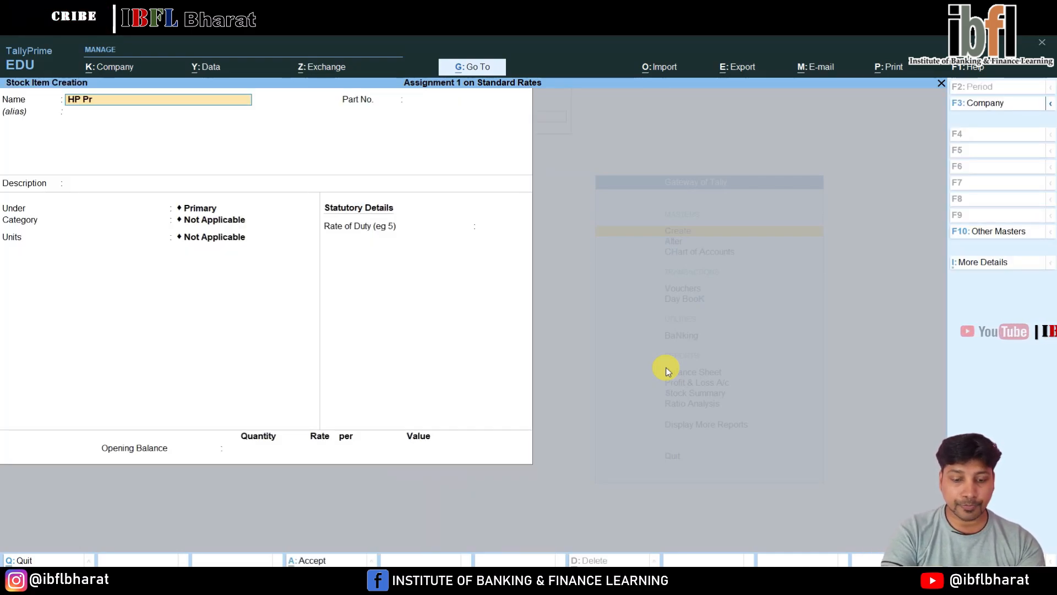
{"action": "type", "text": "inter"}
{"action": "key", "text": "Return"}
{"action": "key", "text": "Return"}
{"action": "key", "text": "Return"}
{"action": "key", "text": "Return"}
{"action": "key", "text": "Return"}
{"action": "key", "text": "Return"}
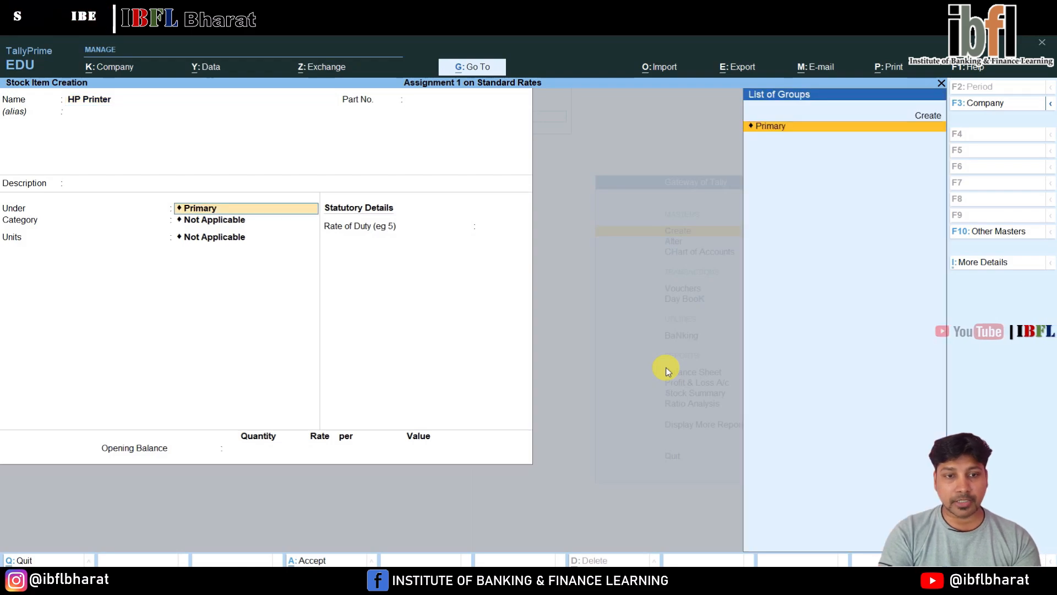
Keep the item under Primary and create a simple unit "Nos" with 0 decimal places for it
{"action": "key", "text": "Up"}
{"action": "key", "text": "Return"}
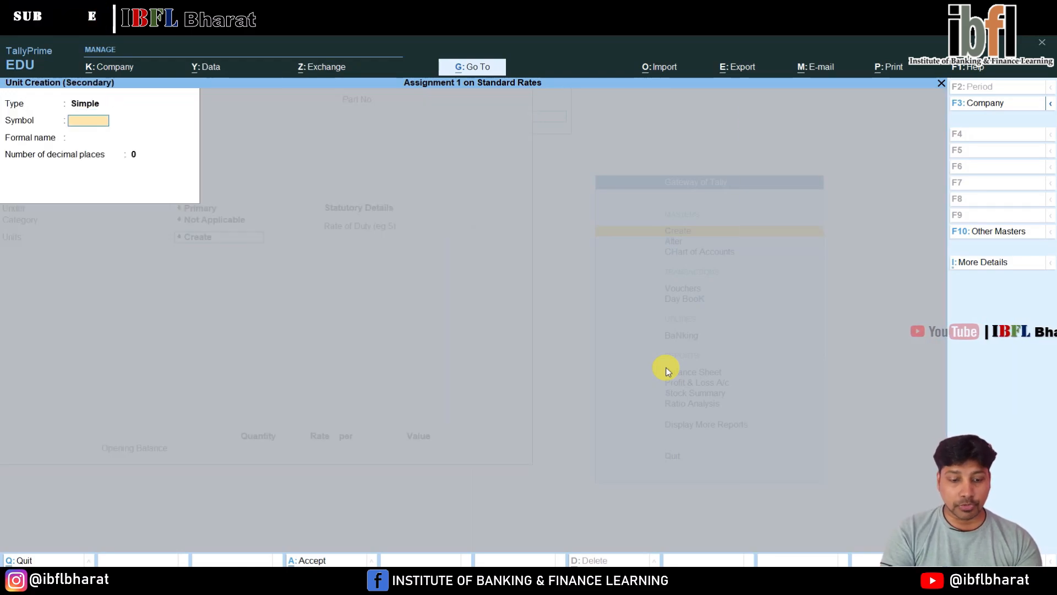
{"action": "type", "text": "Nos"}
{"action": "key", "text": "Return"}
{"action": "key", "text": "Return"}
{"action": "key", "text": "Return"}
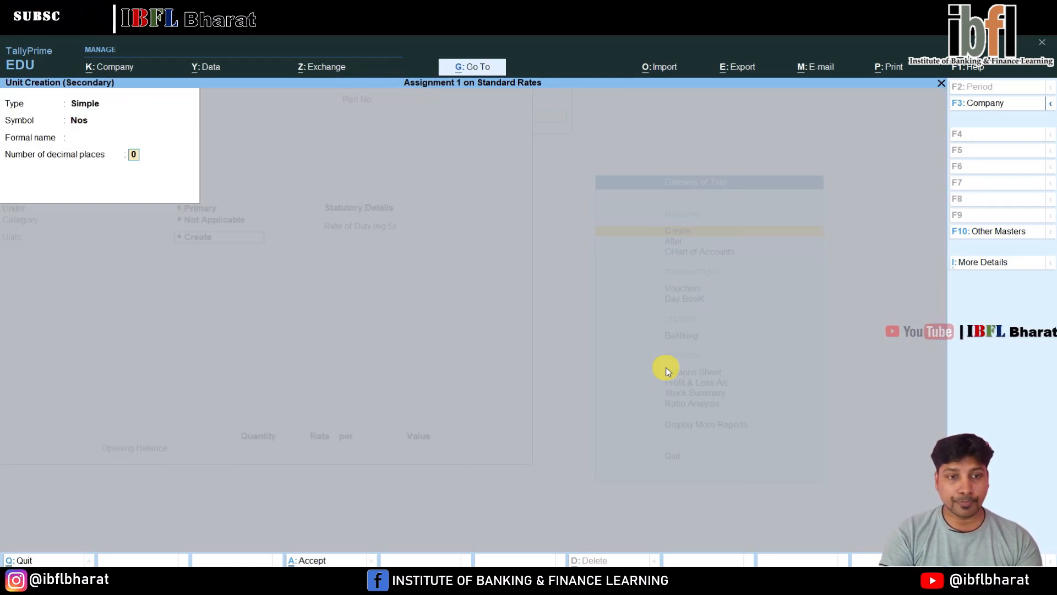
{"action": "key", "text": "Return"}
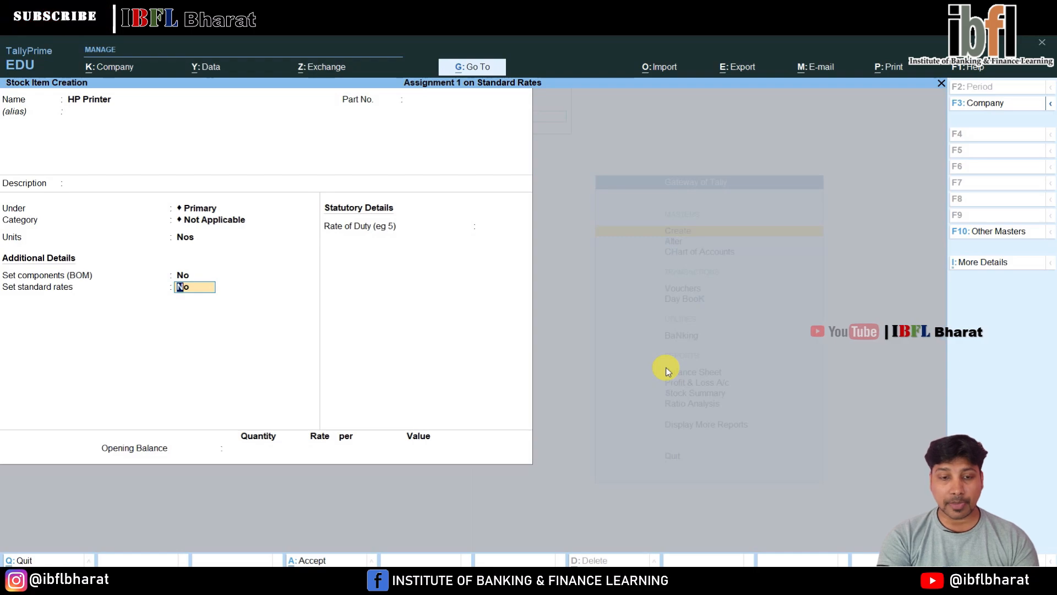
Set Provide Standard Buying and Selling Rates to No in the stock item configuration and save it
{"action": "key", "text": "F12"}
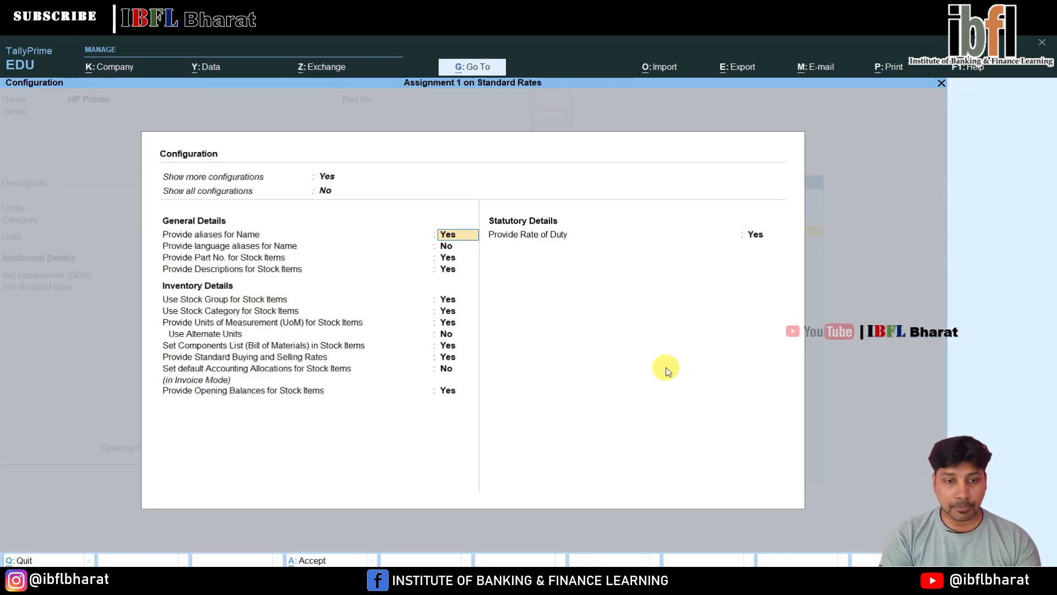
{"action": "key", "text": "Return"}
{"action": "key", "text": "Return"}
{"action": "key", "text": "Return"}
{"action": "key", "text": "Return"}
{"action": "key", "text": "Return"}
{"action": "key", "text": "Return"}
{"action": "key", "text": "Return"}
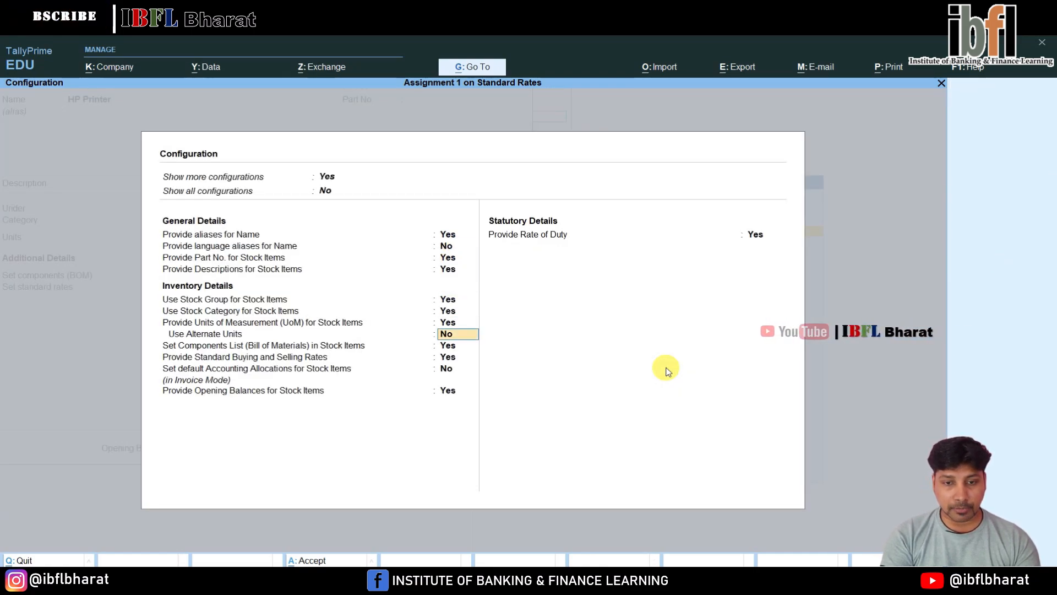
{"action": "key", "text": "Return"}
{"action": "key", "text": "Return"}
{"action": "type", "text": "n"}
{"action": "key", "text": "Return"}
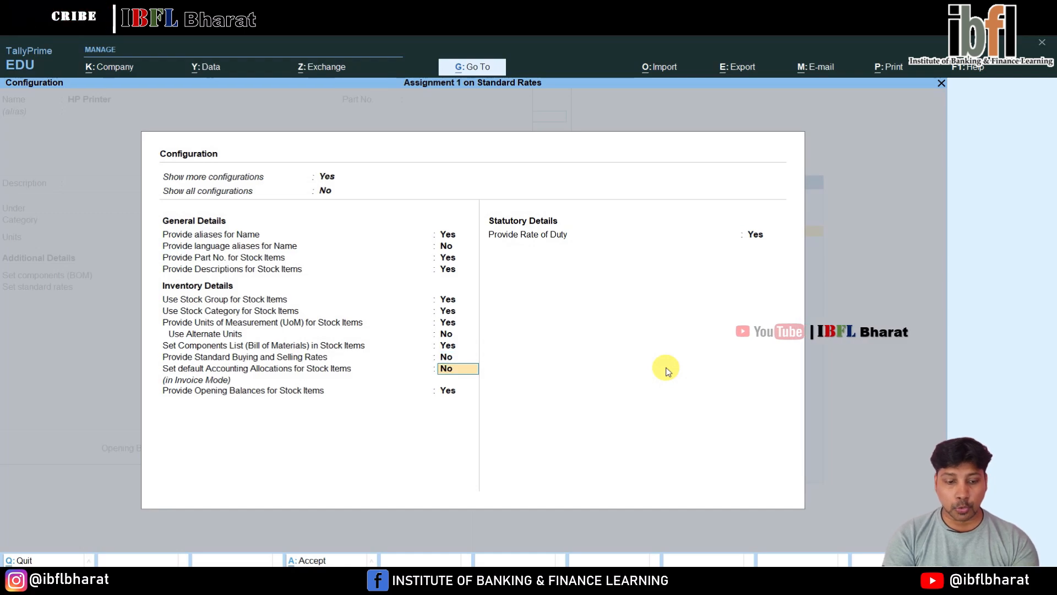
{"action": "key", "text": "ctrl+a"}
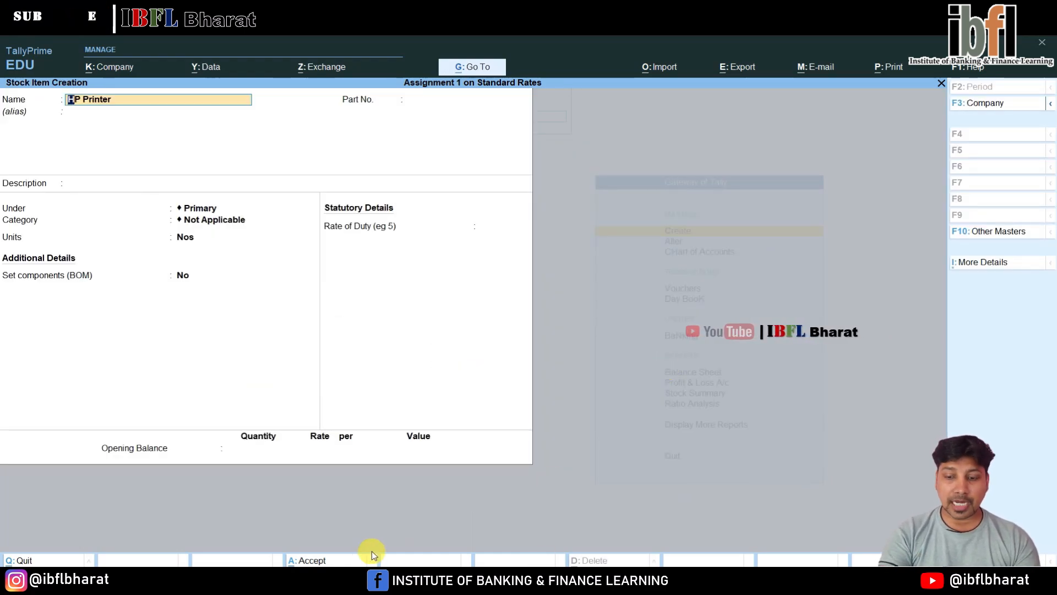
Set Provide Standard Buying and Selling Rates to Yes in the stock item configuration and save it
{"action": "key", "text": "F12"}
{"action": "key", "text": "Down"}
{"action": "key", "text": "Down"}
{"action": "key", "text": "Down"}
{"action": "key", "text": "Down"}
{"action": "key", "text": "Down"}
{"action": "key", "text": "Down"}
{"action": "key", "text": "Down"}
{"action": "key", "text": "Down"}
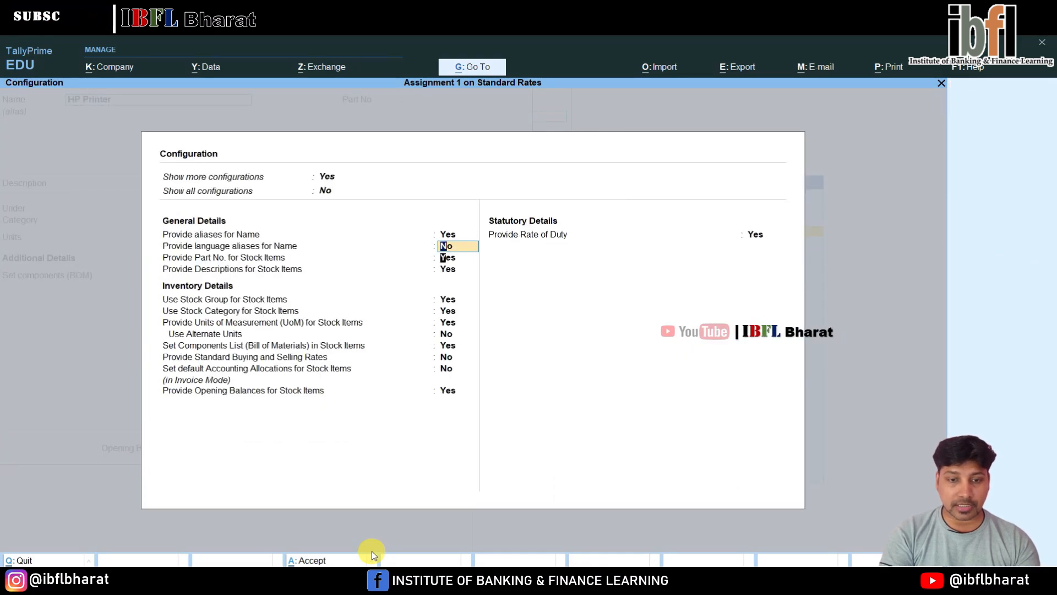
{"action": "key", "text": "Down"}
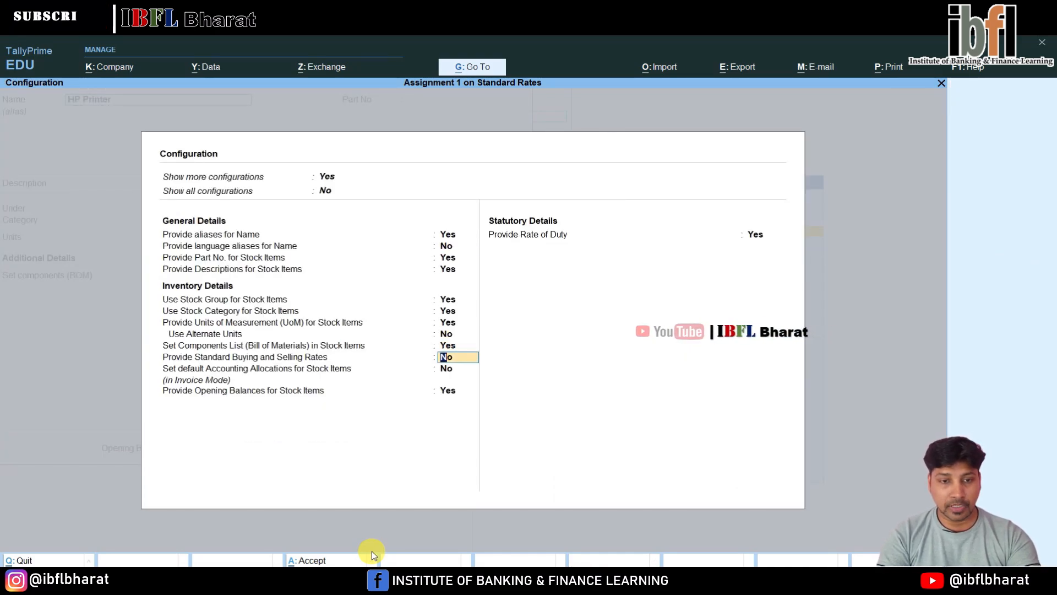
{"action": "type", "text": "y"}
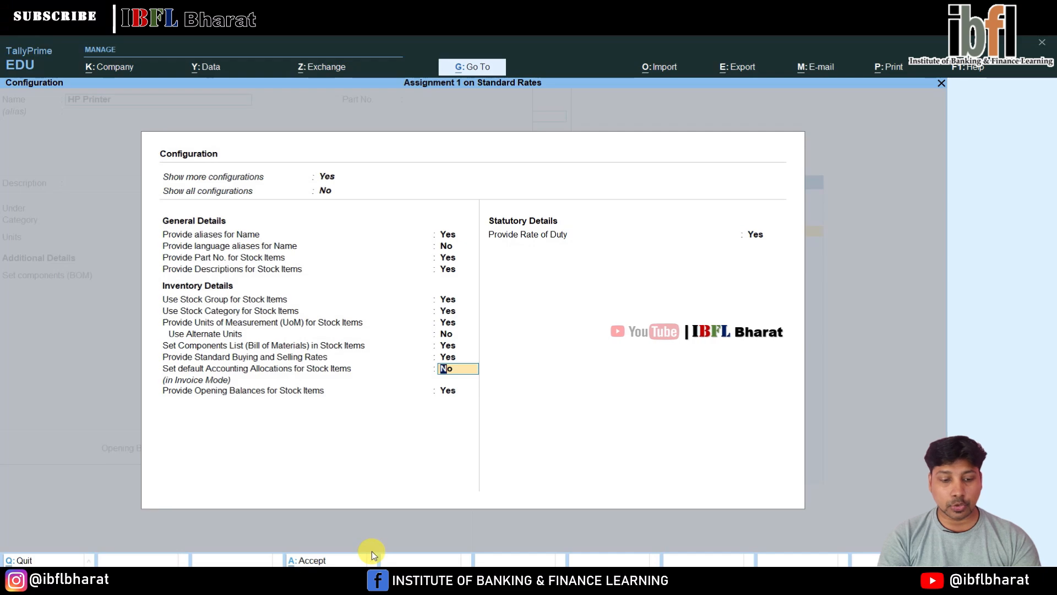
{"action": "key", "text": "Return"}
Set standard rates to Yes for HP Printer, keeping the item's other details as they are
{"action": "key", "text": "Return"}
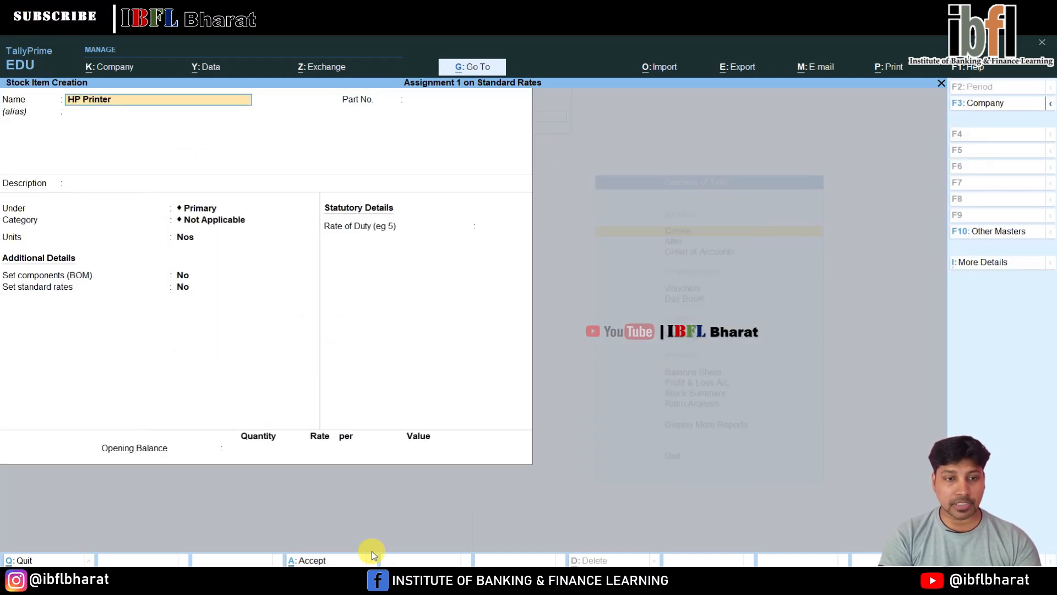
{"action": "key", "text": "Return"}
{"action": "key", "text": "Return"}
{"action": "key", "text": "Return"}
{"action": "key", "text": "Return"}
{"action": "key", "text": "Return"}
{"action": "key", "text": "Return"}
{"action": "key", "text": "Return"}
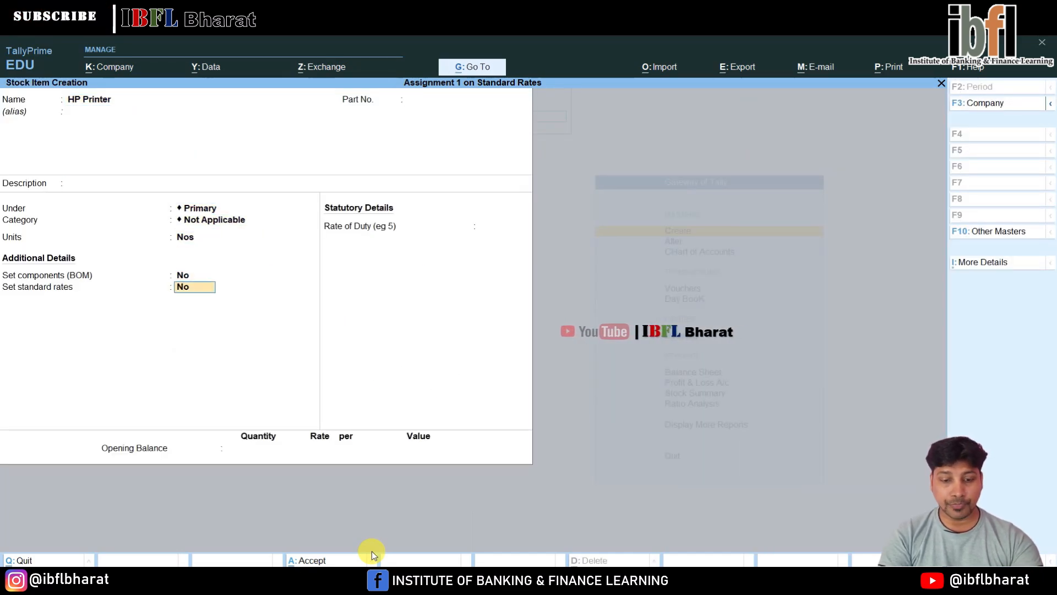
{"action": "type", "text": "y"}
{"action": "key", "text": "Return"}
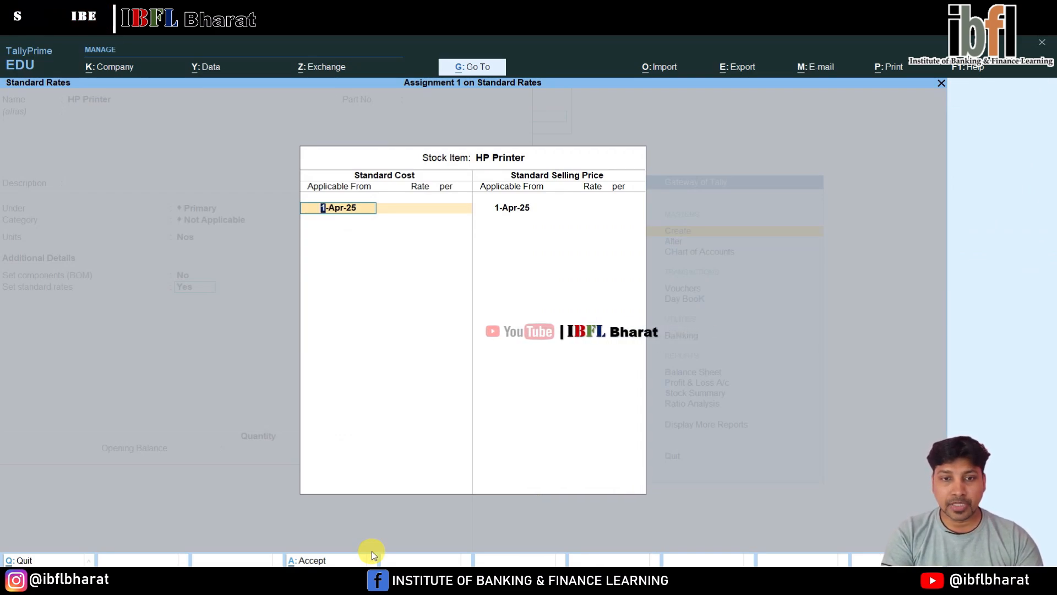
Enter a standard cost of 12,000 per Nos for HP Printer, applicable from 1-Apr-25
{"action": "key", "text": "Return"}
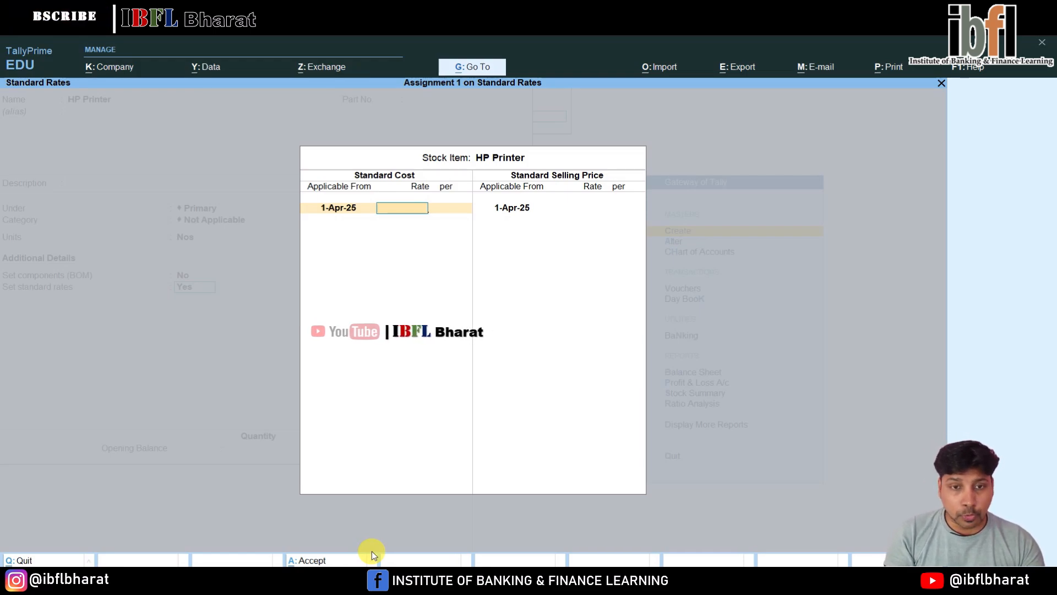
{"action": "type", "text": "12000"}
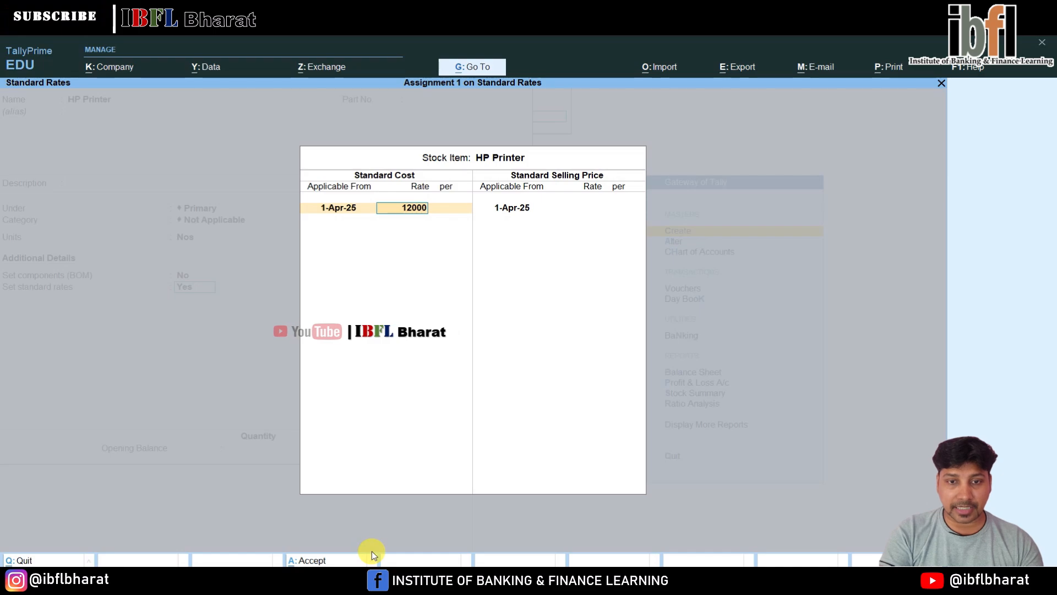
{"action": "key", "text": "Return"}
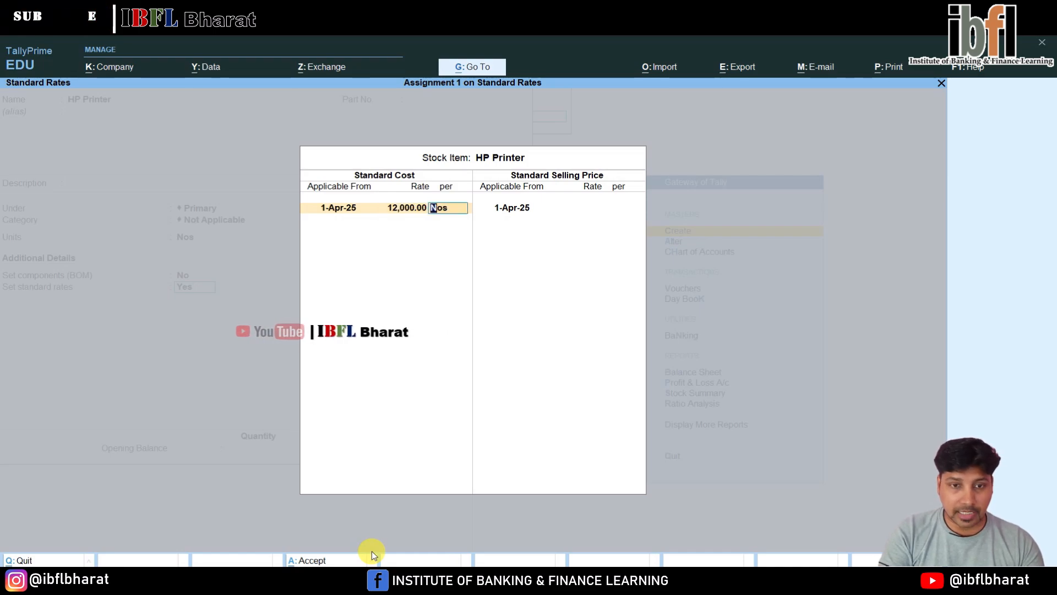
{"action": "key", "text": "Return"}
Add a second standard cost of 12,500 per Nos applicable from 1-May-25 and finish the cost list
{"action": "type", "text": "15"}
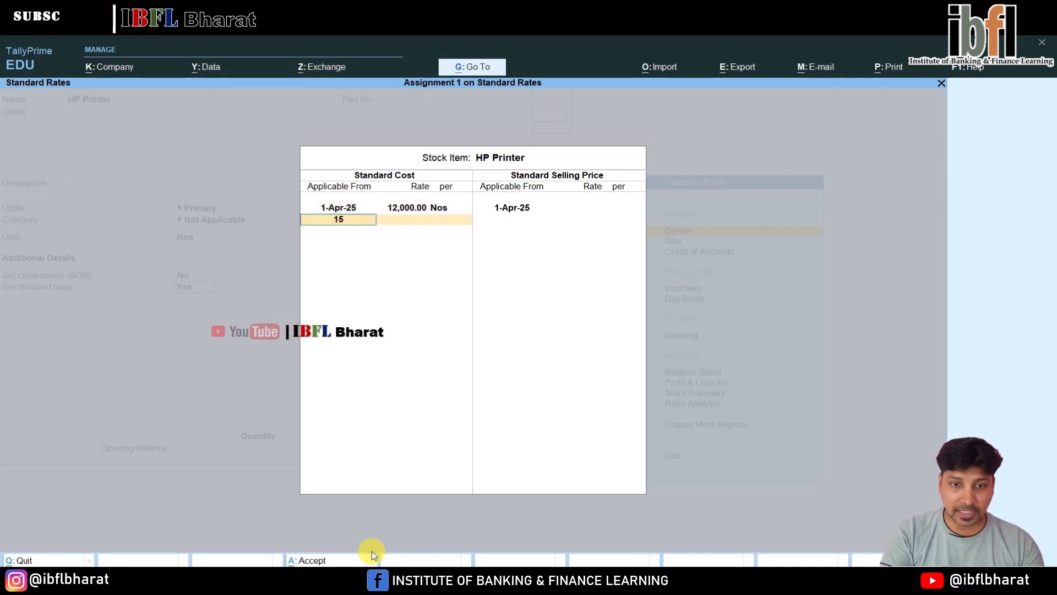
{"action": "type", "text": "5"}
{"action": "key", "text": "Return"}
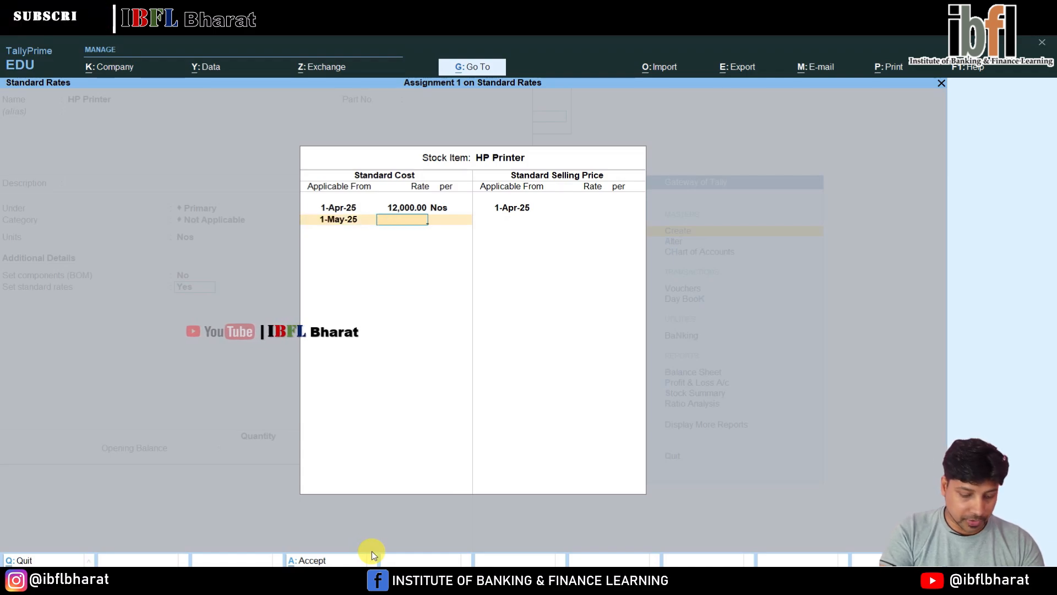
{"action": "type", "text": "12500"}
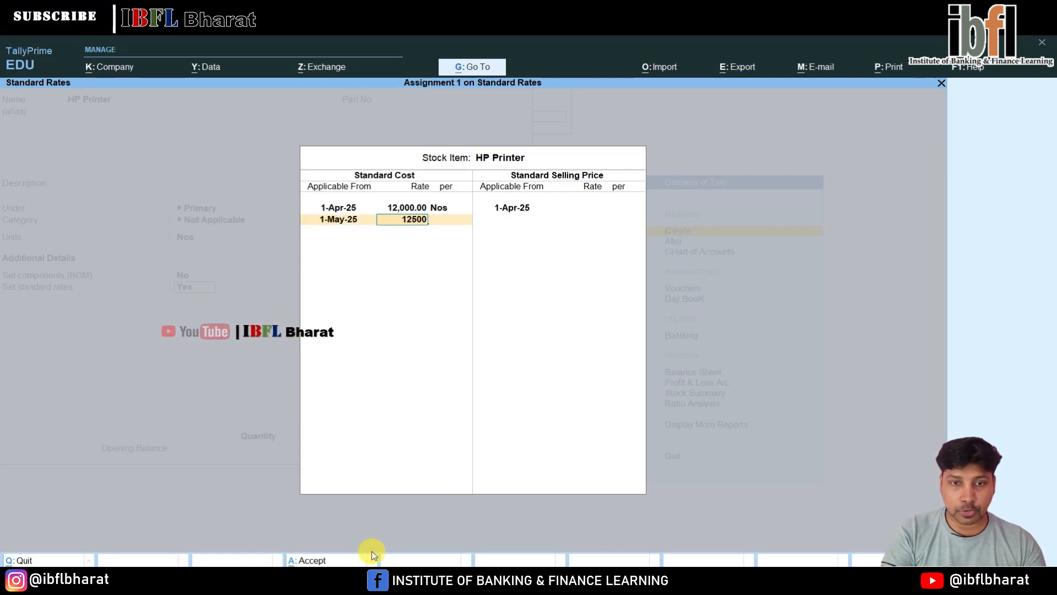
{"action": "key", "text": "Return"}
Enter a standard selling price of 15,500 per Nos for HP Printer, applicable from 1-Apr-25
{"action": "key", "text": "Return"}
{"action": "key", "text": "Return"}
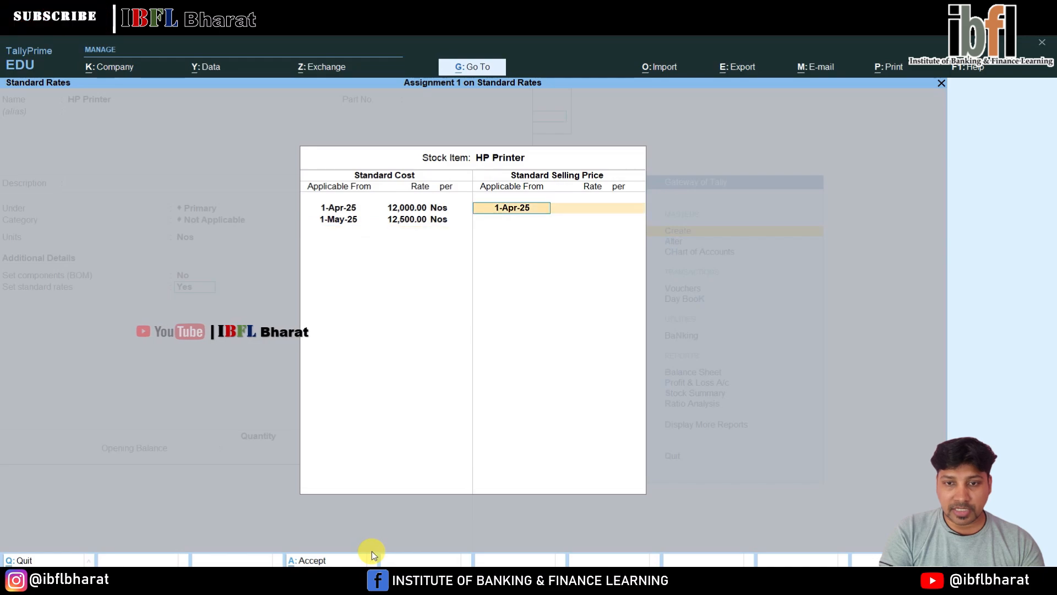
{"action": "key", "text": "Return"}
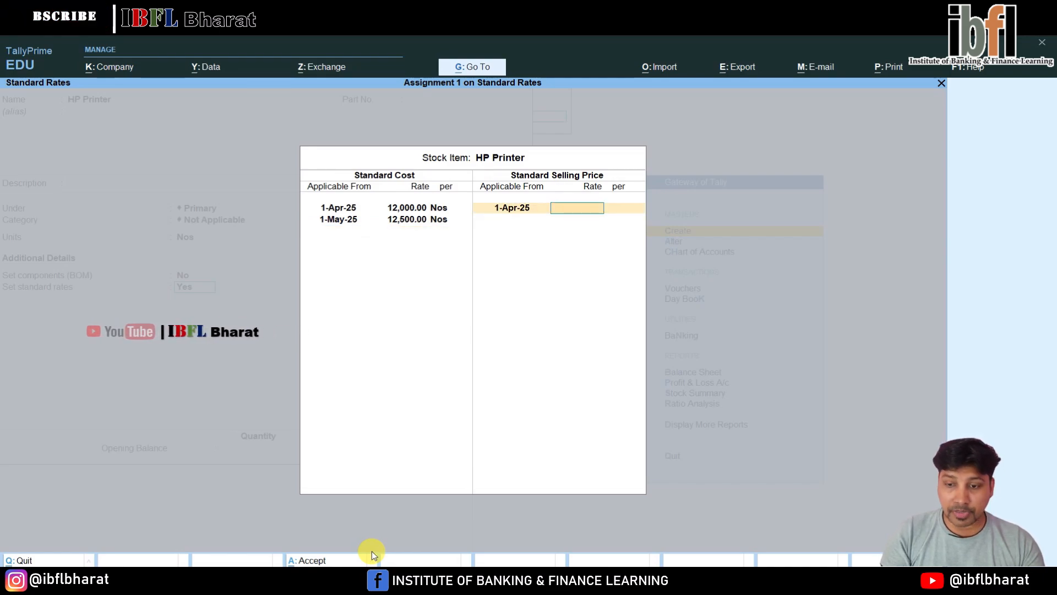
{"action": "type", "text": "15,500"}
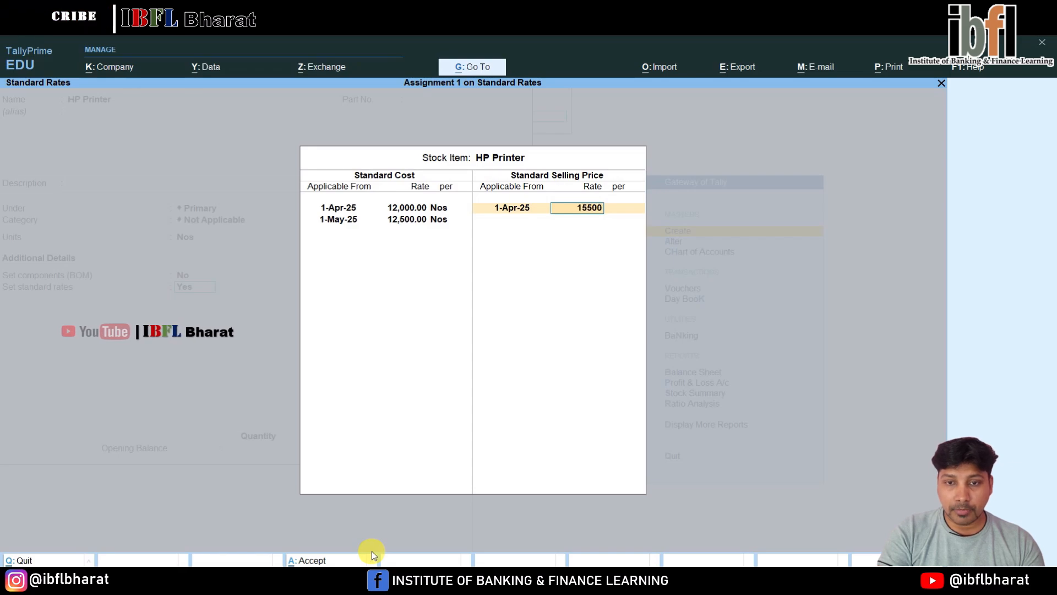
{"action": "key", "text": "Return"}
Add a second HP Printer selling price of 16,000 per Nos applicable from 1-May-25 and finish the standard rates
{"action": "key", "text": "Return"}
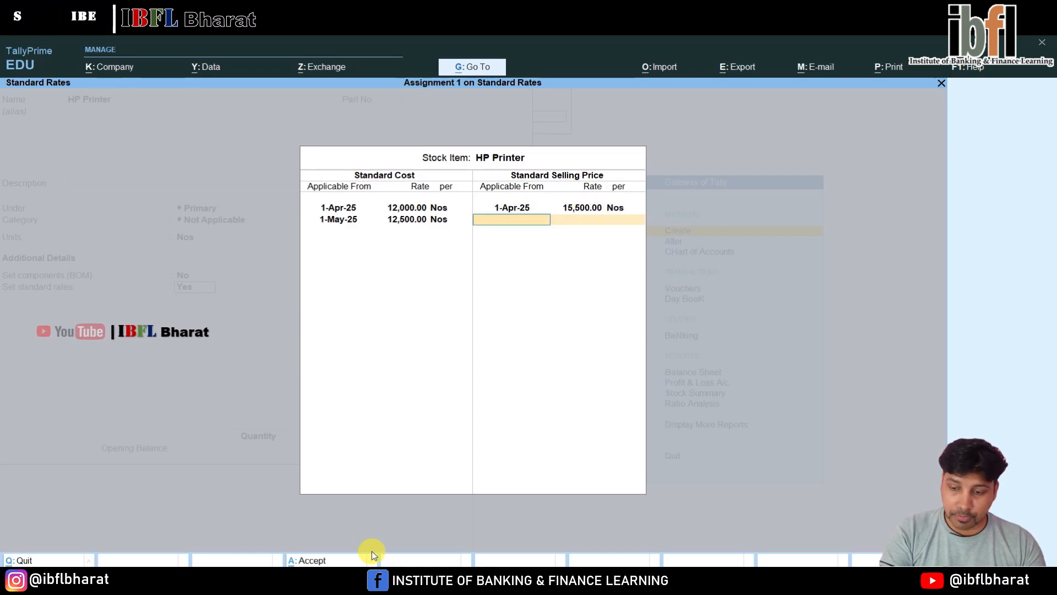
{"action": "type", "text": "1.5"}
{"action": "key", "text": "Return"}
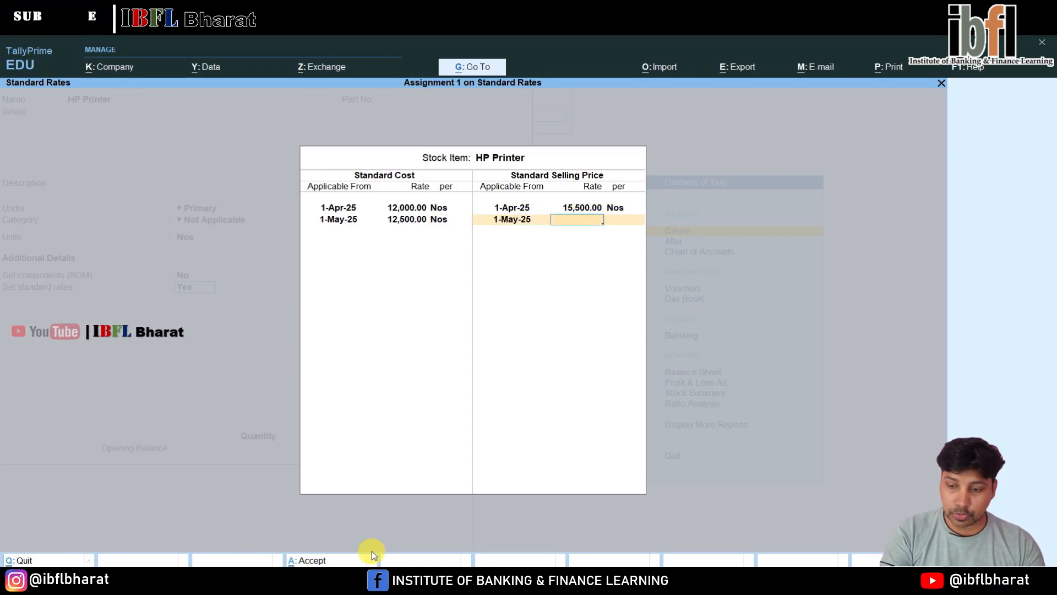
{"action": "type", "text": "16000"}
{"action": "key", "text": "Return"}
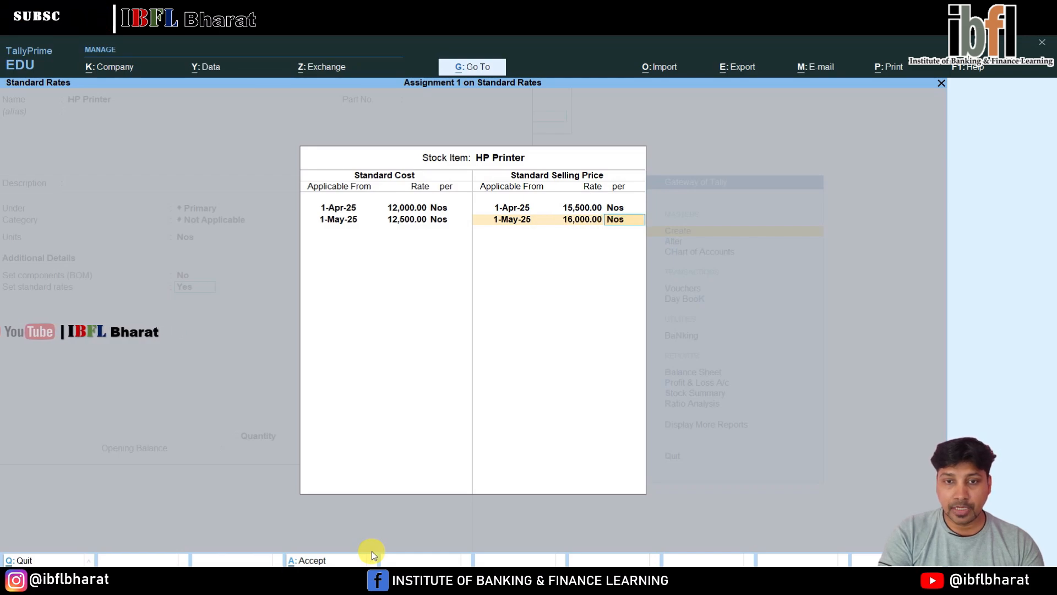
{"action": "key", "text": "Return"}
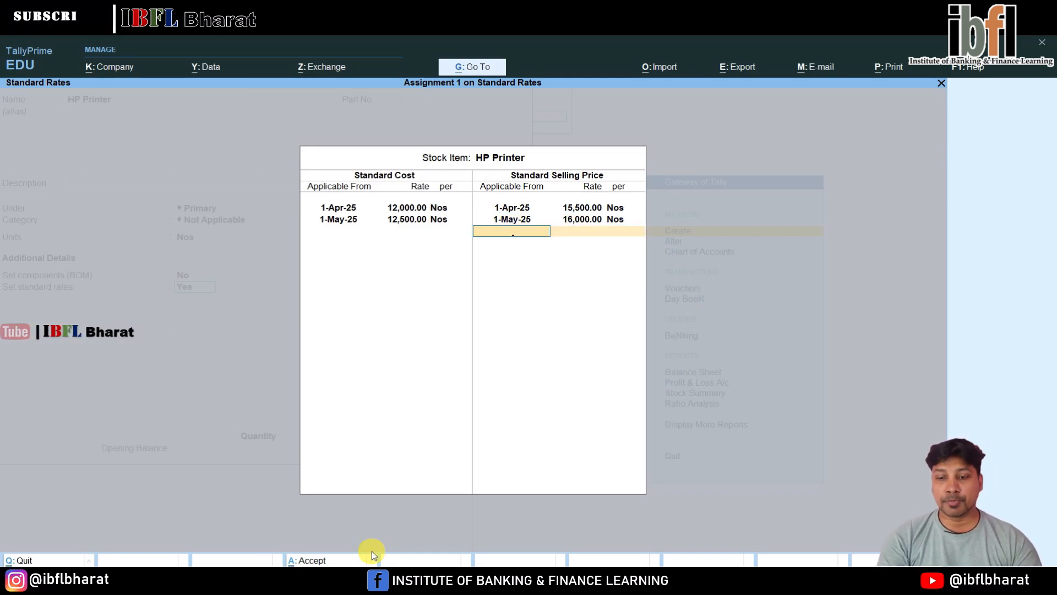
{"action": "key", "text": "Return"}
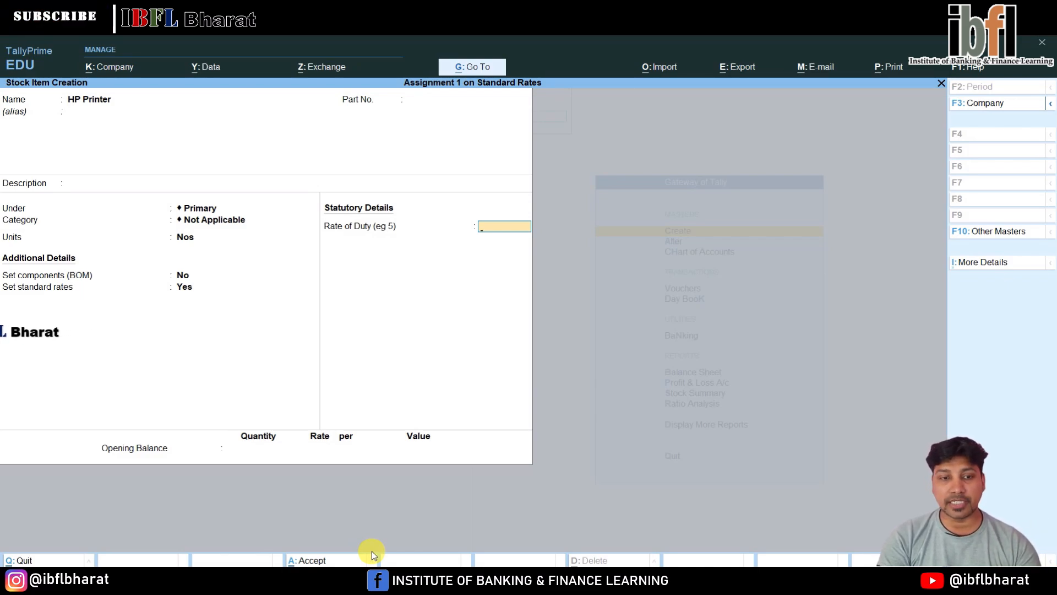
Leave the rate of duty and opening balance empty and save the HP Printer stock item
{"action": "key", "text": "Return"}
{"action": "key", "text": "Return"}
{"action": "key", "text": "Return"}
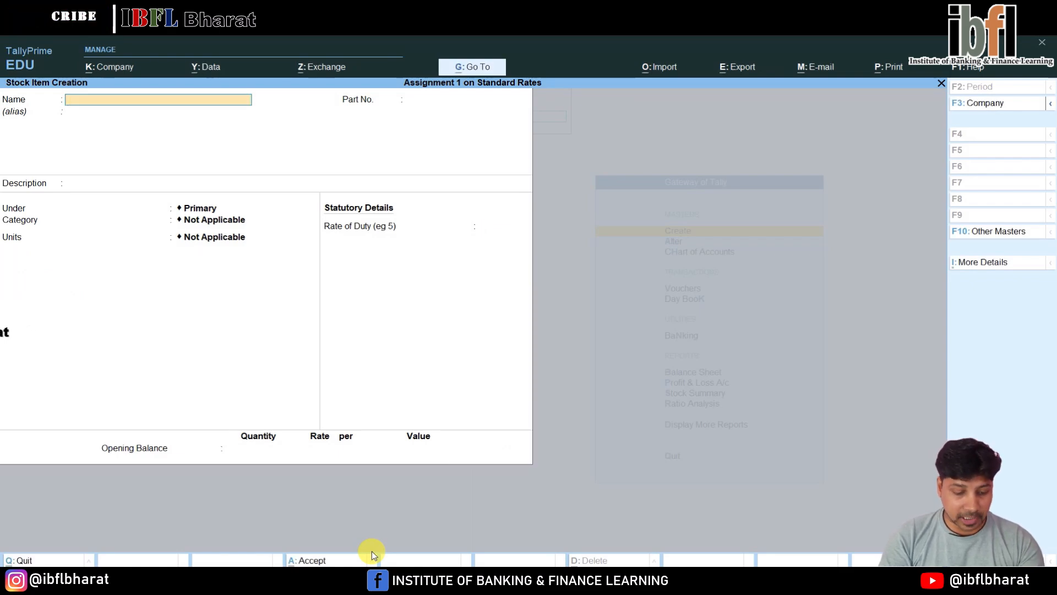
Name the new stock item HP Pendrive 8GB and keep it under the Primary group
{"action": "type", "text": "HP"}
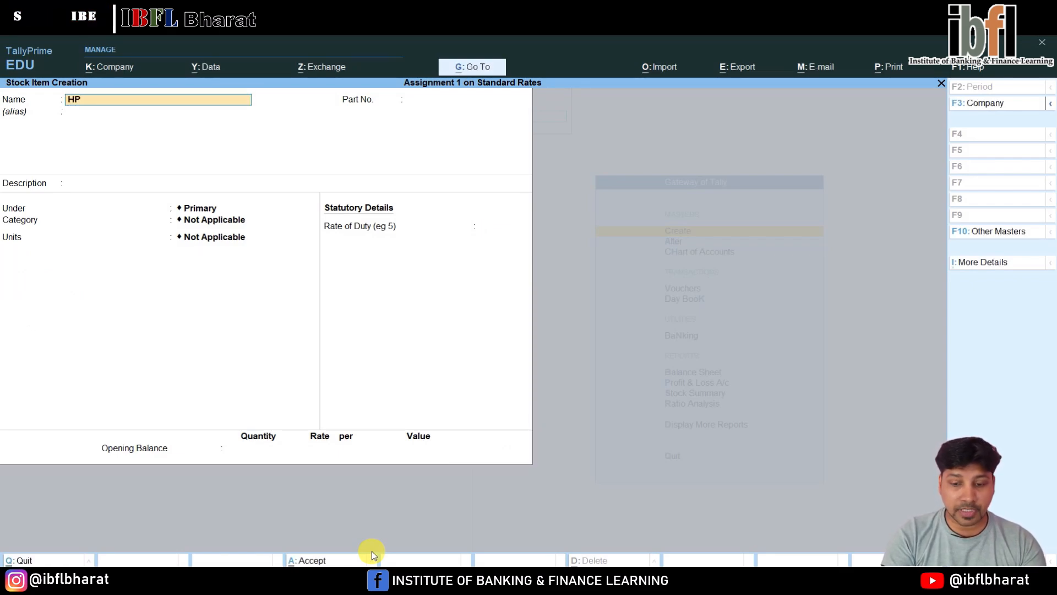
{"action": "type", "text": " Pendrive 8"}
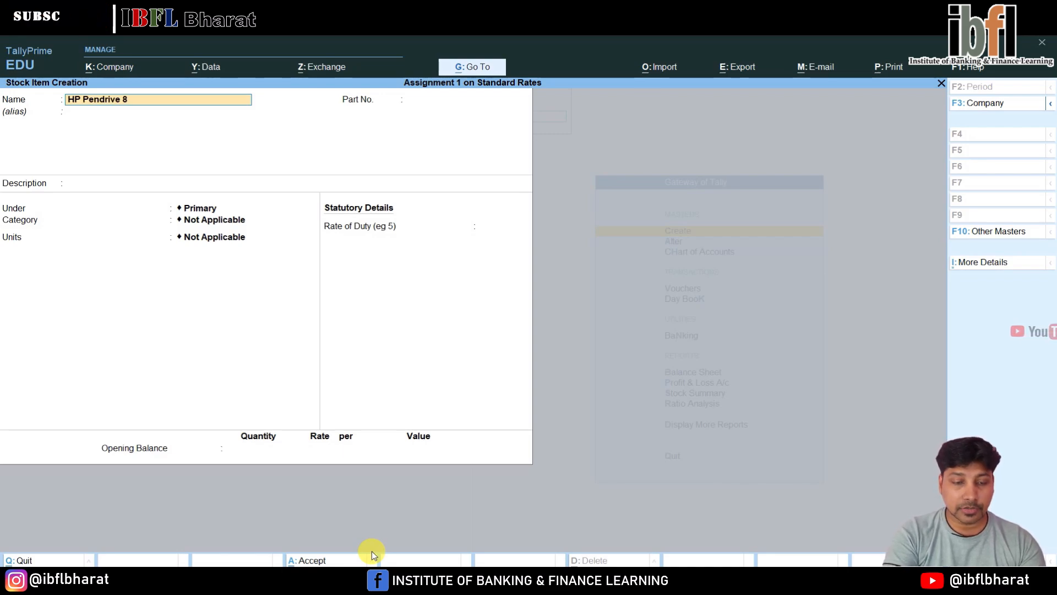
{"action": "key", "text": "Return"}
Set the units of HP Pendrive 8GB to Nos and its standard rates option to Yes, keeping category and components unchanged
{"action": "key", "text": "Return"}
{"action": "key", "text": "Return"}
{"action": "key", "text": "Return"}
{"action": "key", "text": "Return"}
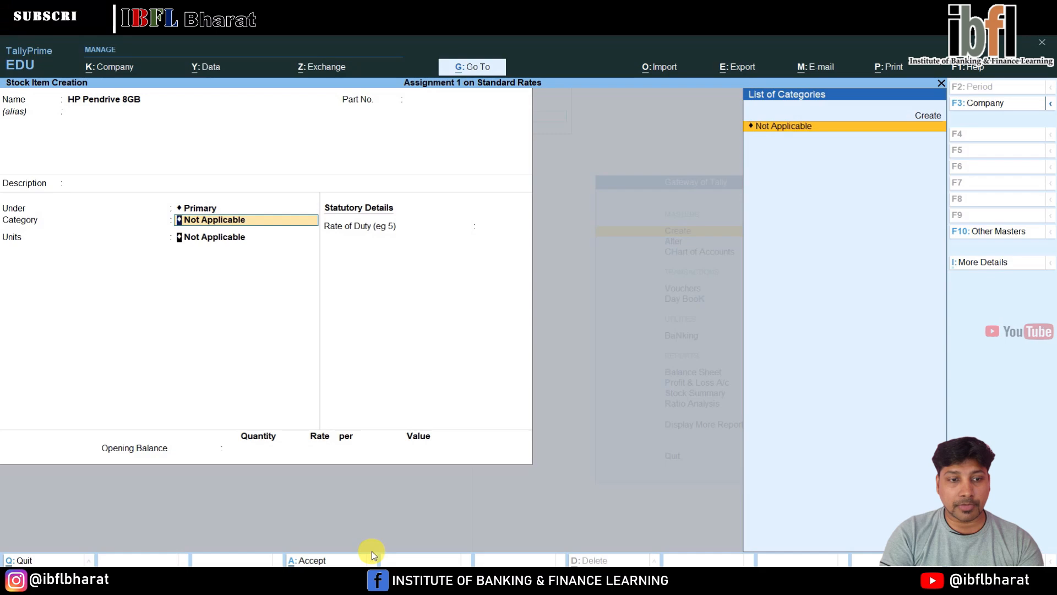
{"action": "key", "text": "Return"}
{"action": "key", "text": "Down"}
{"action": "key", "text": "Return"}
{"action": "key", "text": "Return"}
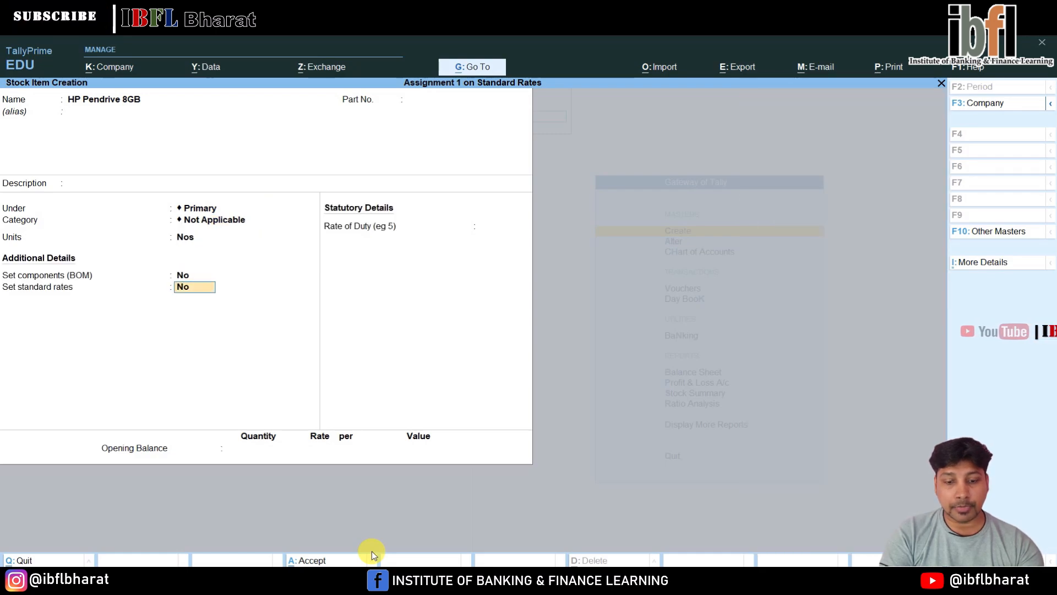
{"action": "key", "text": "y"}
Enter a standard cost of 500 per Nos for HP Pendrive 8GB, applicable from 1-Apr-25
{"action": "key", "text": "Return"}
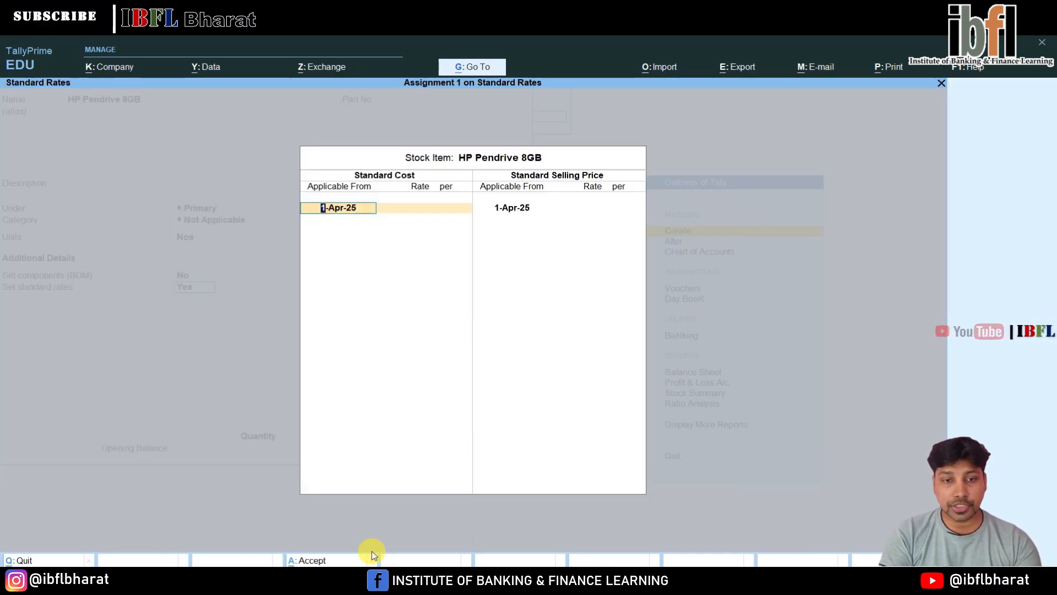
{"action": "key", "text": "Return"}
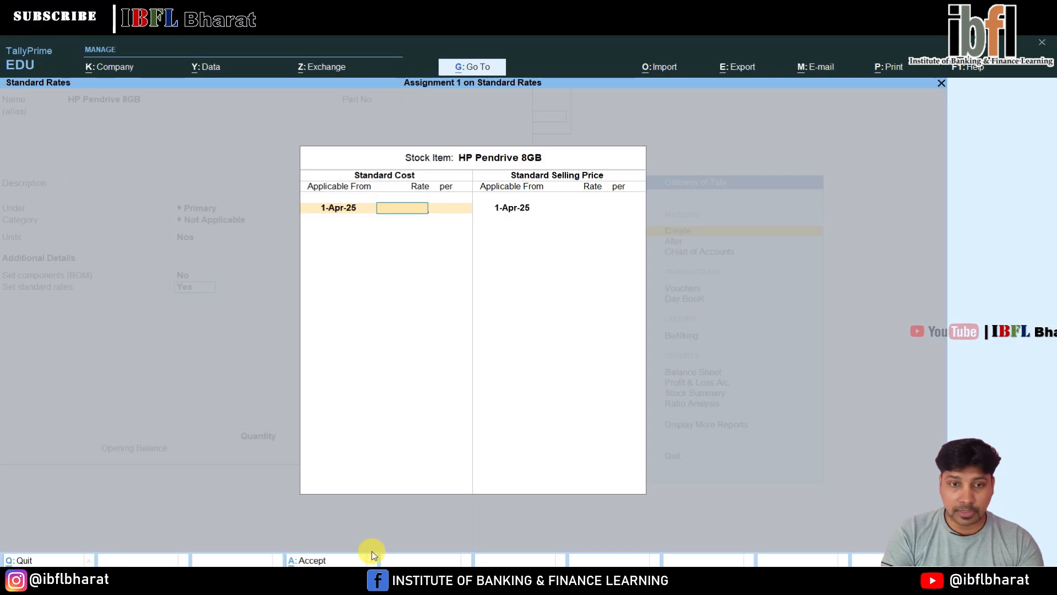
{"action": "type", "text": "500"}
Add a second pendrive standard cost of 400 per Nos applicable from 1-May-25 and finish the cost list
{"action": "key", "text": "Return"}
{"action": "key", "text": "Return"}
{"action": "type", "text": "1-5"}
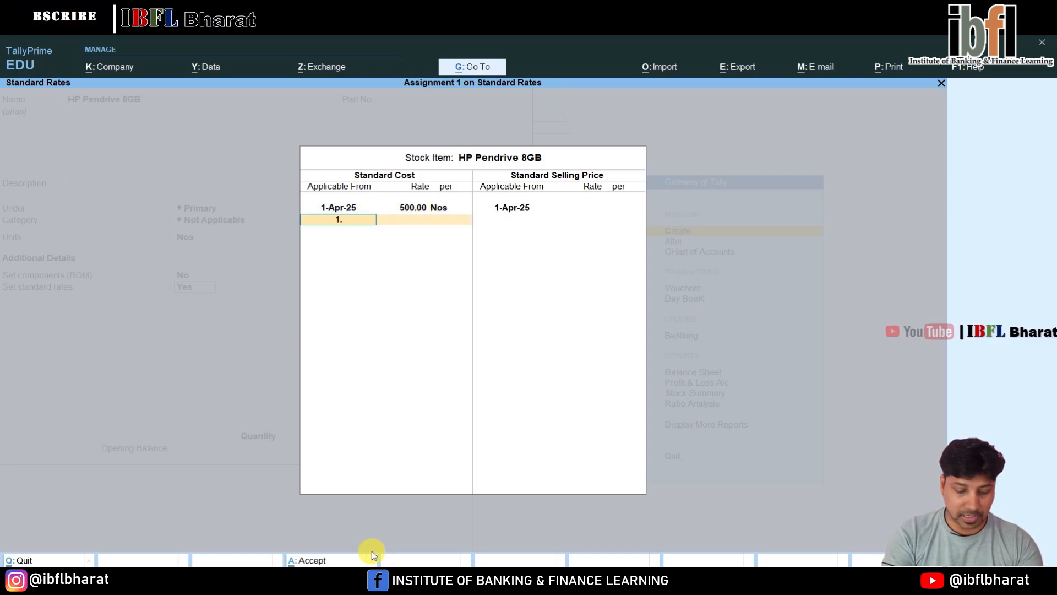
{"action": "key", "text": "Return"}
{"action": "type", "text": "400"}
{"action": "key", "text": "Return"}
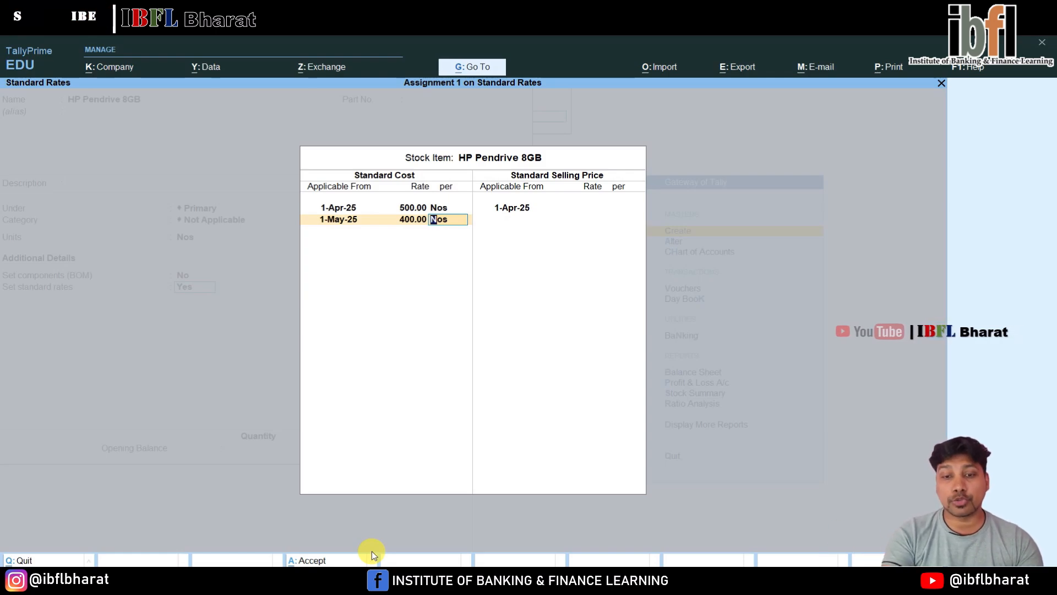
{"action": "key", "text": "Return"}
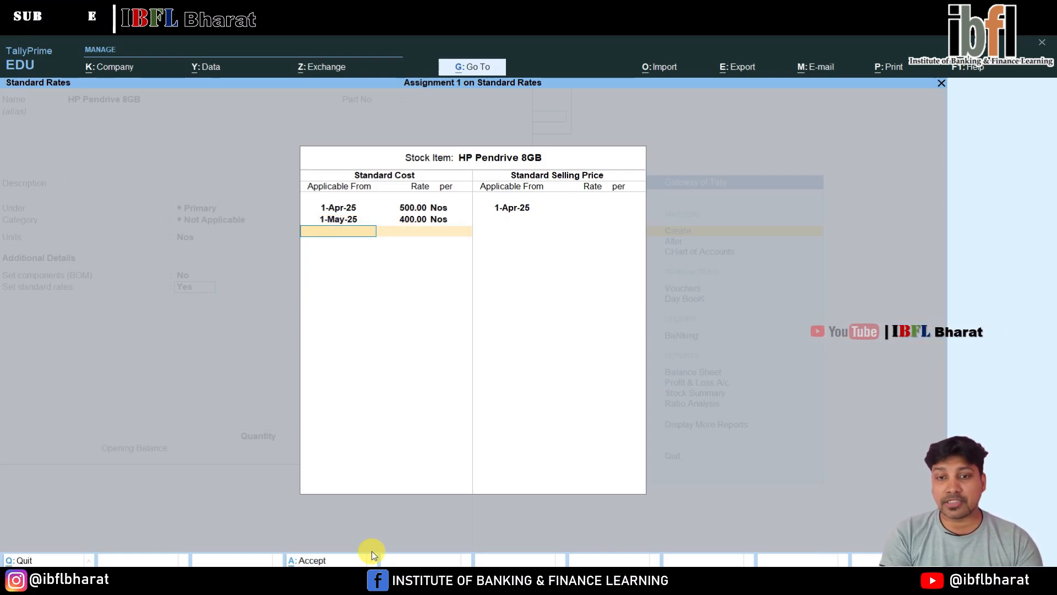
{"action": "key", "text": "Return"}
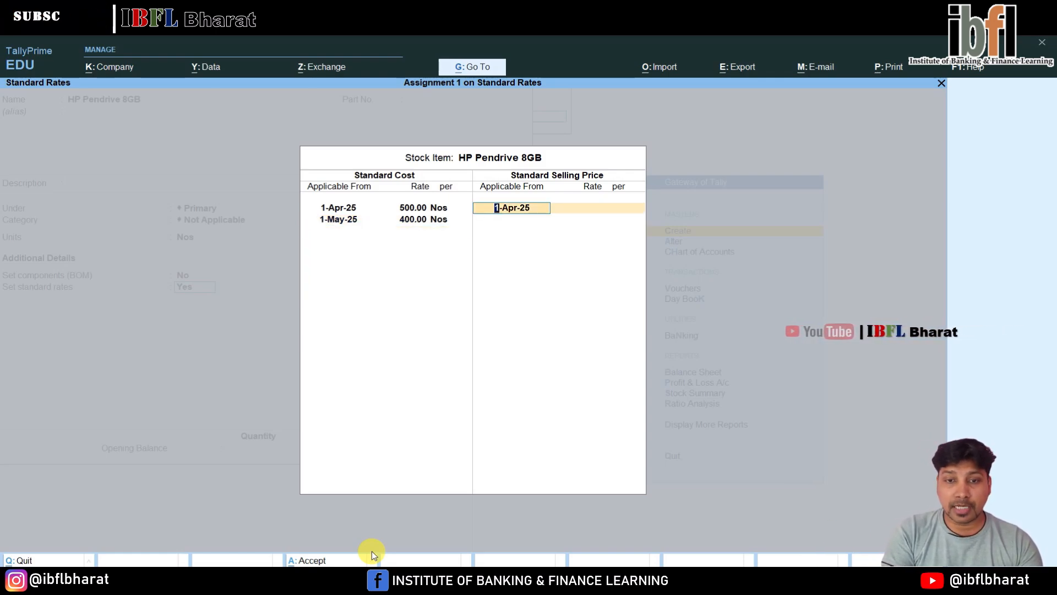
Enter a standard selling price of 650 per Nos for HP Pendrive 8GB, applicable from 1-Apr-25
{"action": "key", "text": "Return"}
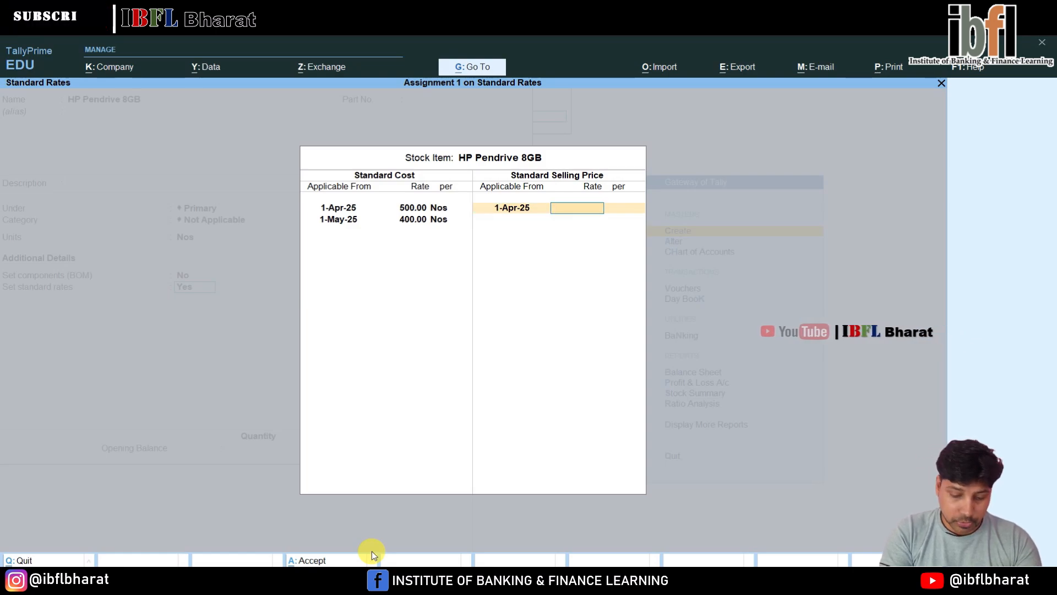
{"action": "type", "text": "650"}
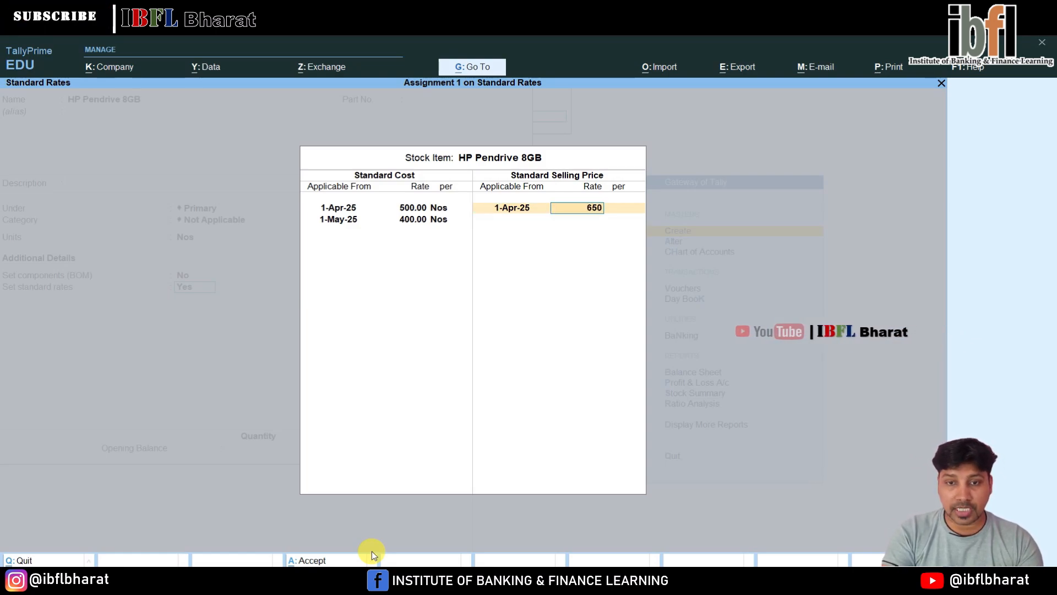
{"action": "key", "text": "Return"}
Add a second pendrive selling price of 500 per Nos applicable from 1-May-25 and finish the standard rates
{"action": "key", "text": "Return"}
{"action": "type", "text": "1.4"}
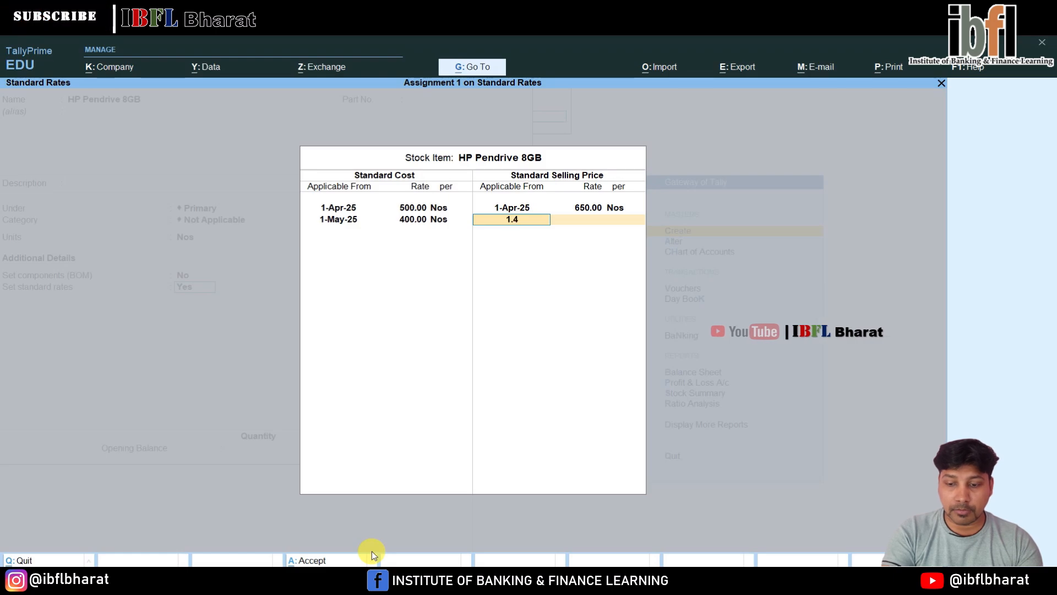
{"action": "key", "text": "BackSpace"}
{"action": "type", "text": "5"}
{"action": "key", "text": "Return"}
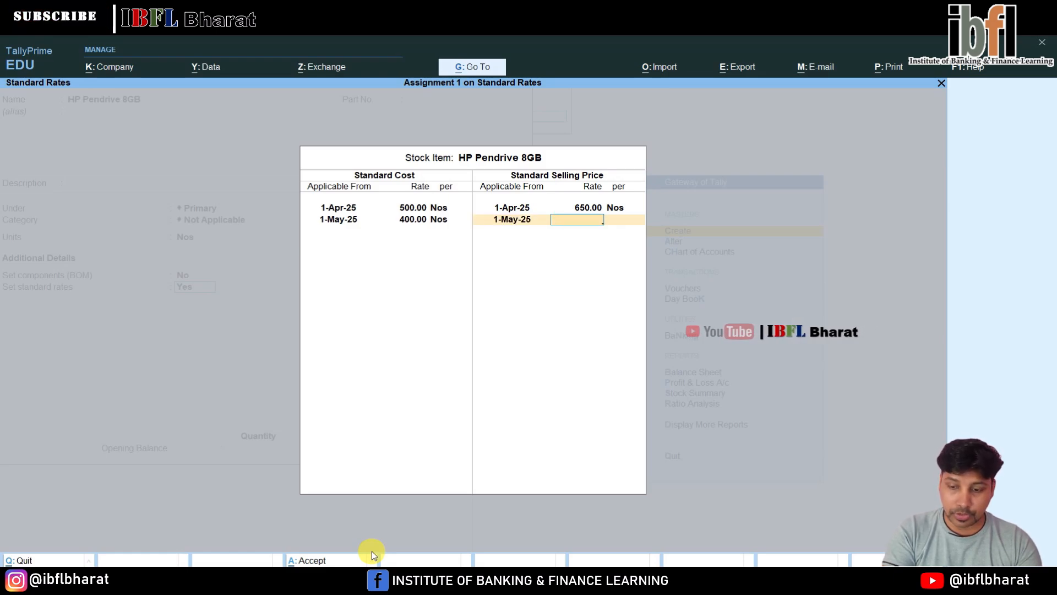
{"action": "type", "text": "500"}
{"action": "key", "text": "Return"}
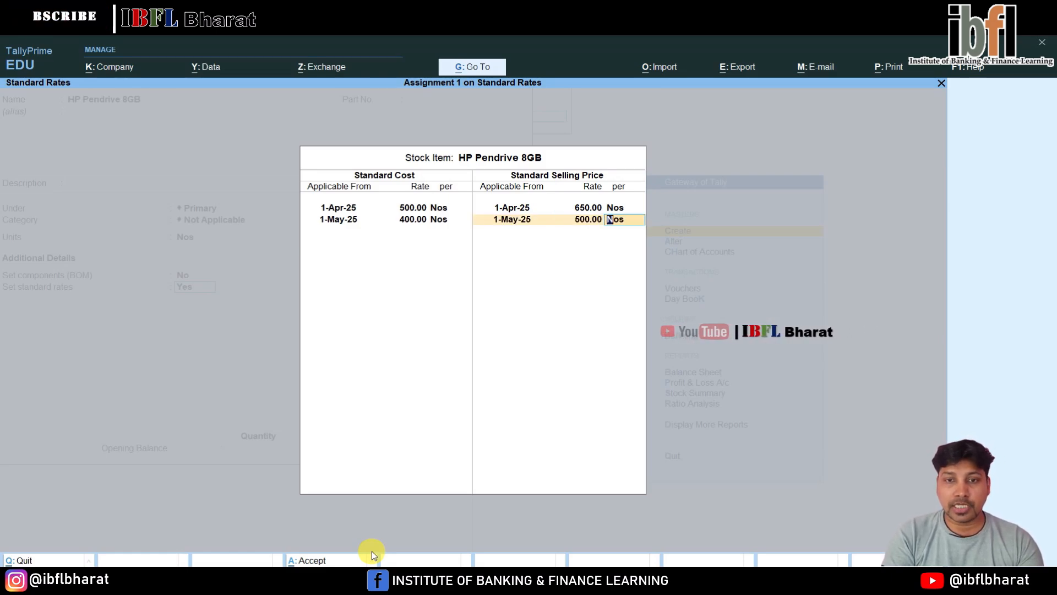
{"action": "key", "text": "Return"}
{"action": "key", "text": "Return"}
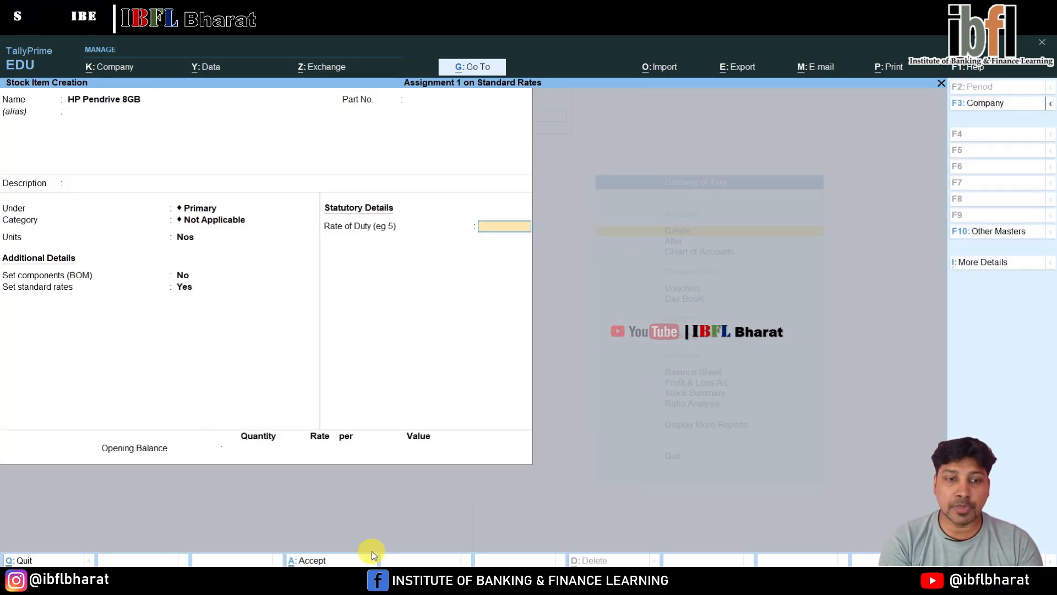
Save the HP Pendrive 8GB stock item and return to the Gateway of Tally
{"action": "key", "text": "Return"}
{"action": "key", "text": "Return"}
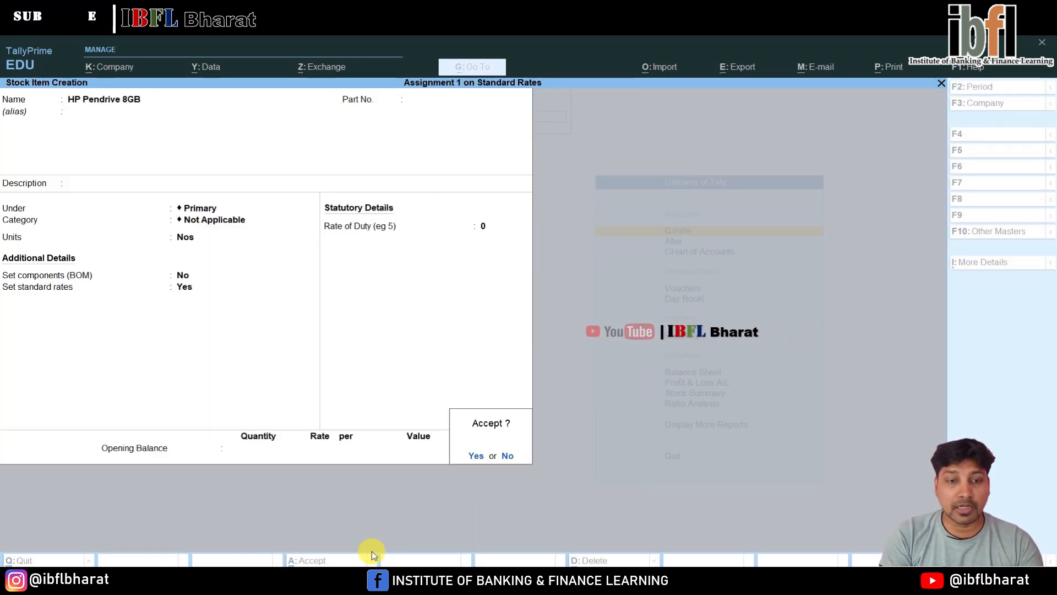
{"action": "key", "text": "Return"}
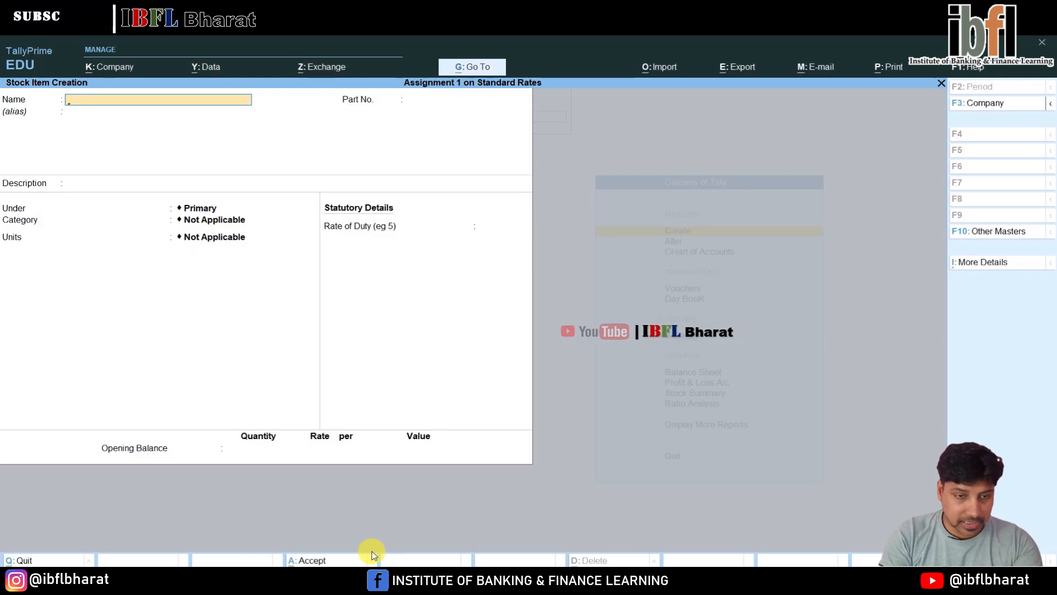
{"action": "key", "text": "Escape"}
{"action": "key", "text": "Escape"}
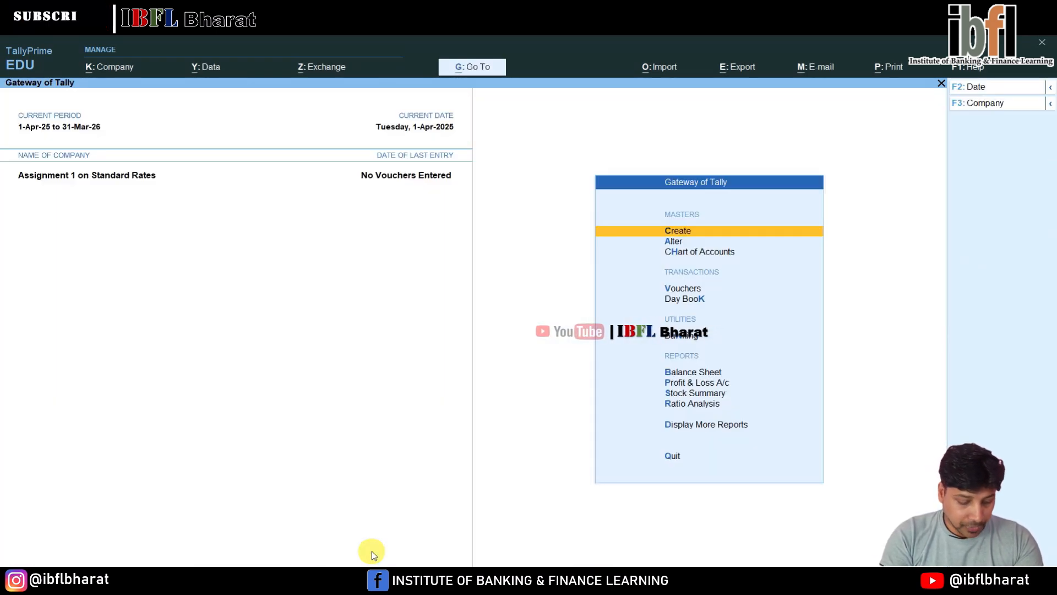